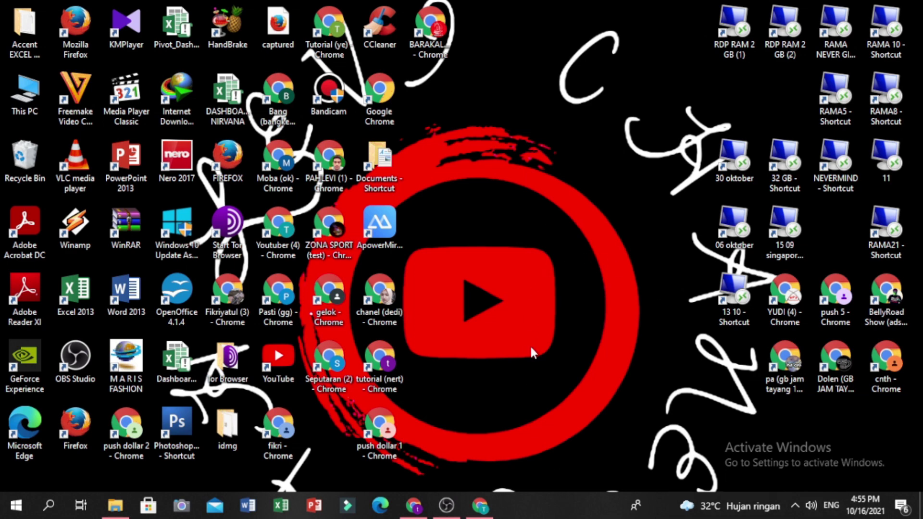
Switch to the YouTube browser window, open the account's own Youtuber Newbie channel page and copy its URL
{"action": "left_click", "coordinate": [410, 516]}
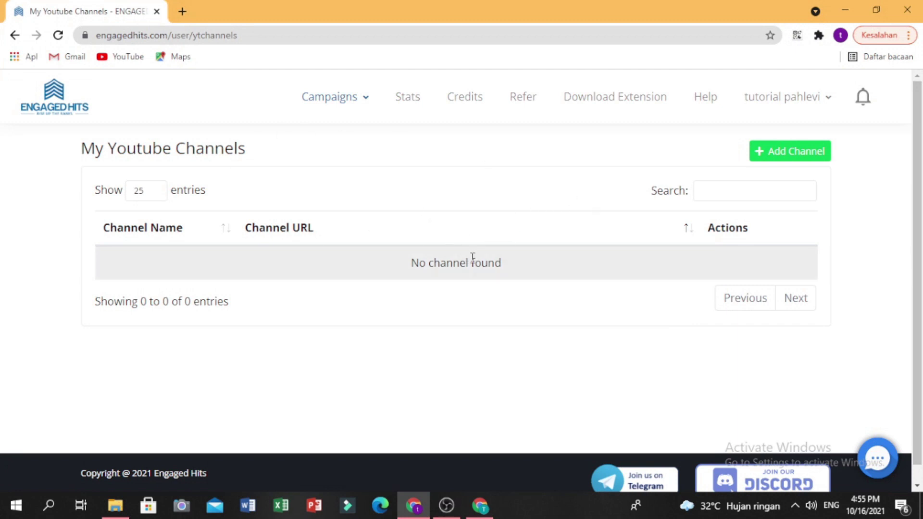
{"action": "left_click", "coordinate": [482, 509]}
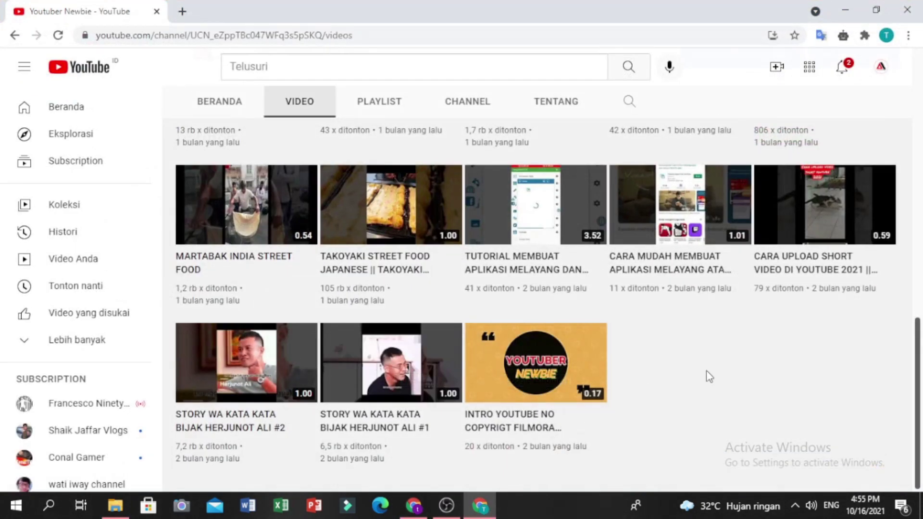
{"action": "scroll", "coordinate": [710, 377], "scroll_direction": "up", "scroll_amount": 1}
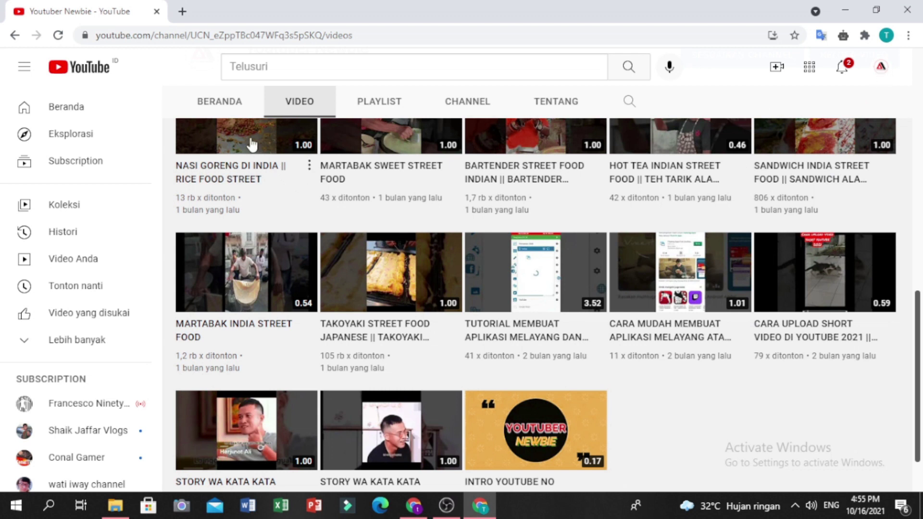
{"action": "left_click", "coordinate": [881, 72]}
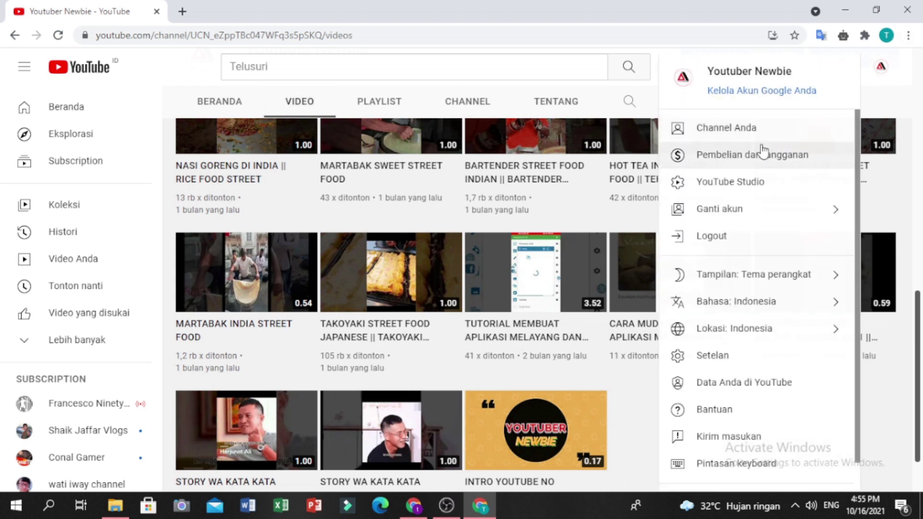
{"action": "left_click", "coordinate": [826, 129]}
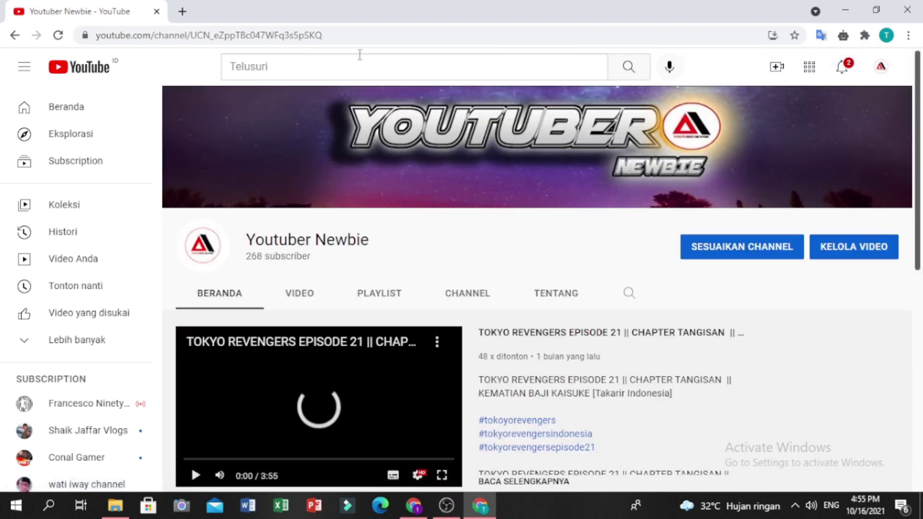
{"action": "left_click", "coordinate": [353, 38]}
{"action": "key", "text": "ctrl+c"}
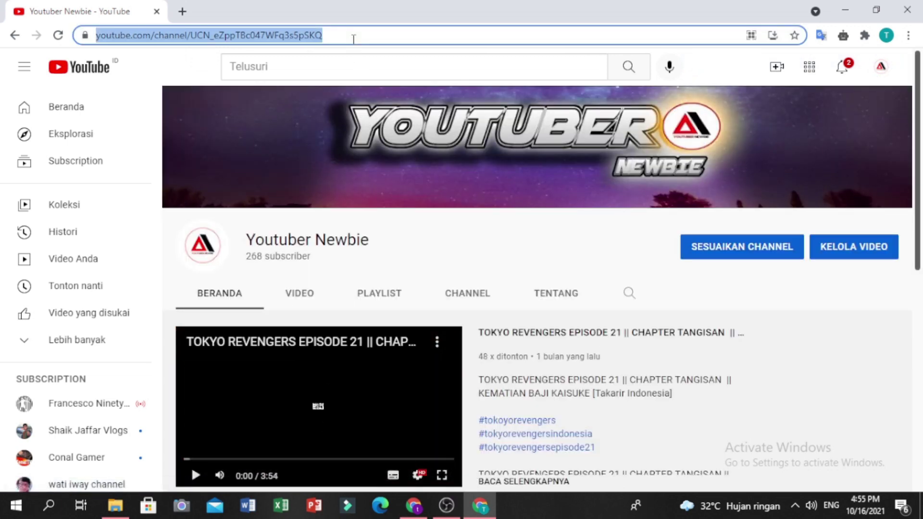
Switch back to Engaged Hits and add the copied YouTube channel URL to My Youtube Channels with 1000 subscribers wanted
{"action": "left_click", "coordinate": [425, 502]}
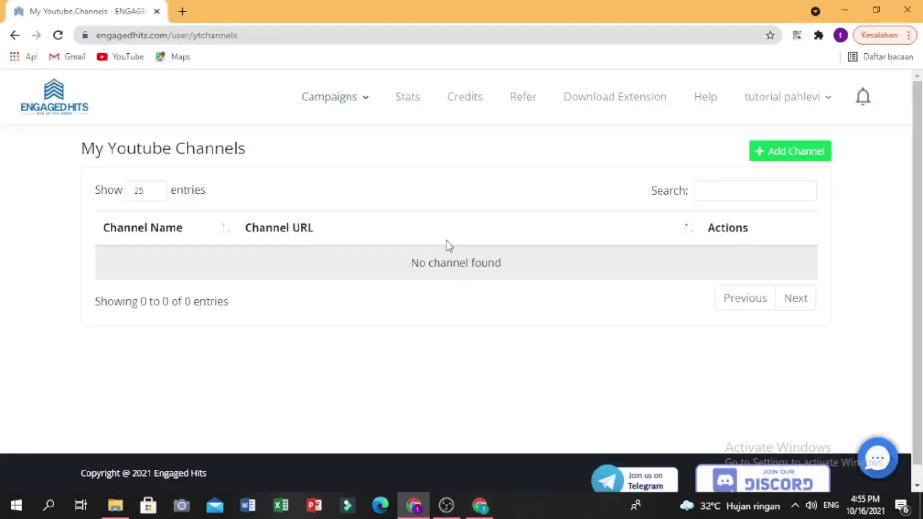
{"action": "left_click", "coordinate": [356, 114]}
{"action": "mouse_move", "coordinate": [336, 100]}
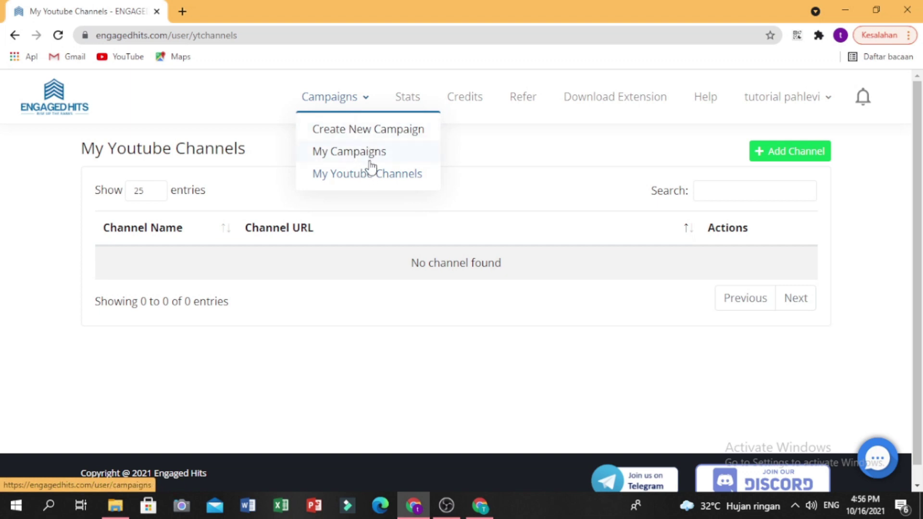
{"action": "left_click", "coordinate": [371, 178]}
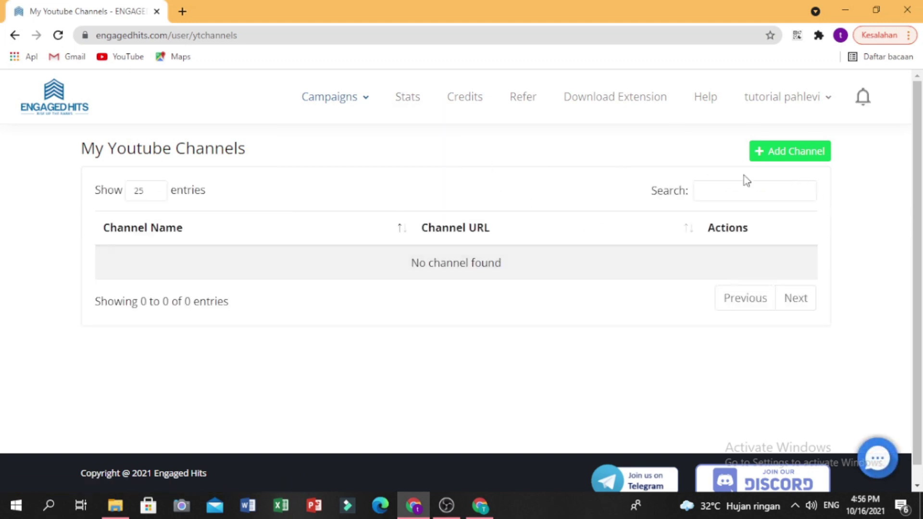
{"action": "left_click", "coordinate": [784, 157]}
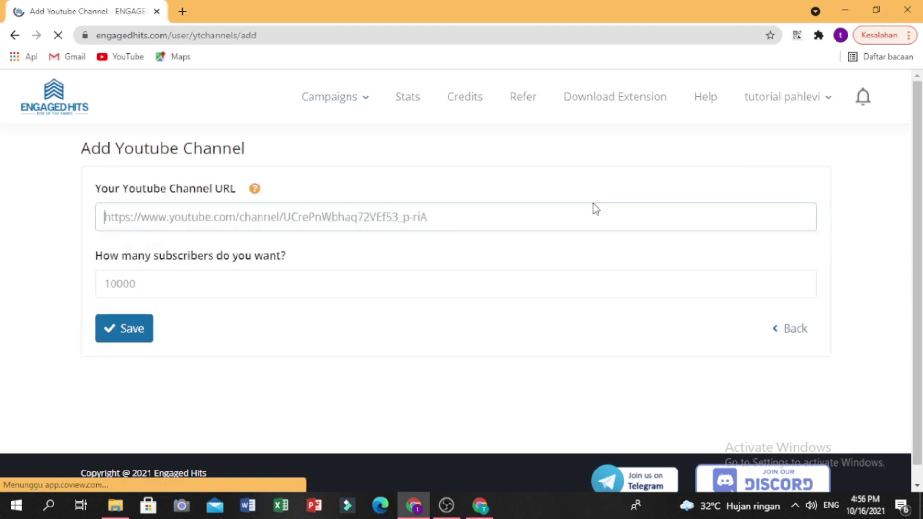
{"action": "key", "text": "ctrl+v"}
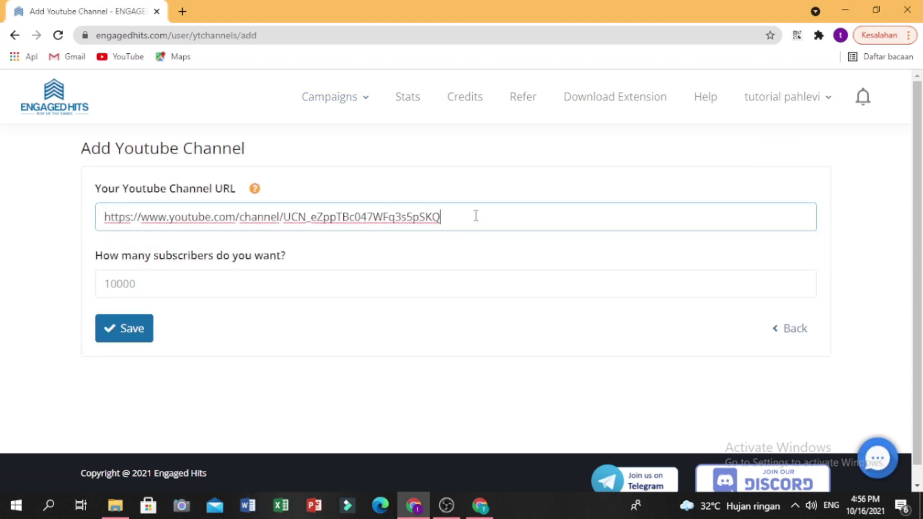
{"action": "left_click", "coordinate": [324, 280]}
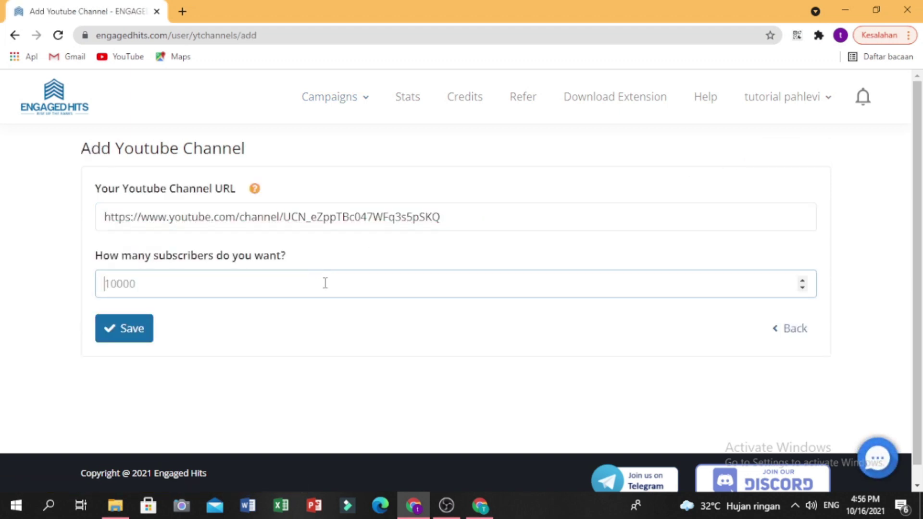
{"action": "type", "text": "1000"}
{"action": "left_click", "coordinate": [127, 332]}
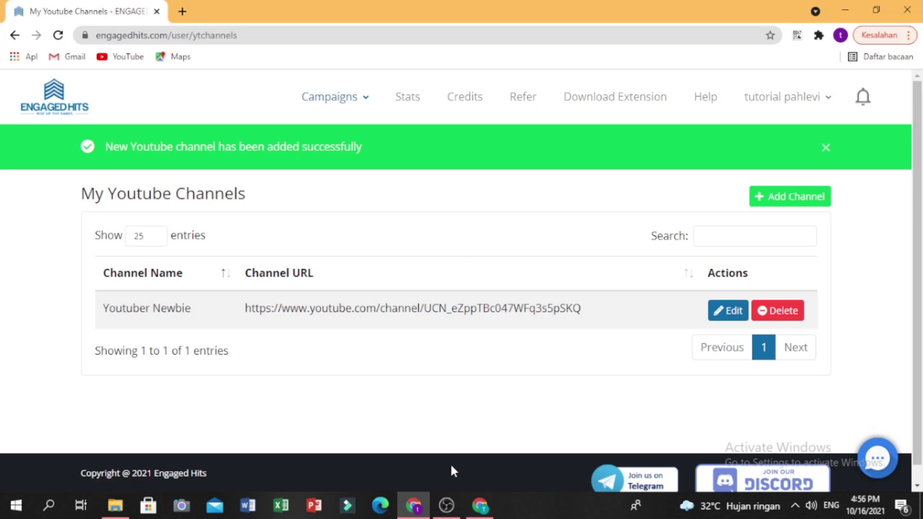
In the YouTube window, copy the link of the channel's 3:52 video "TUTORIAL MEMBUAT APLIKASI MELAYANG DAN…"
{"action": "mouse_move", "coordinate": [479, 509]}
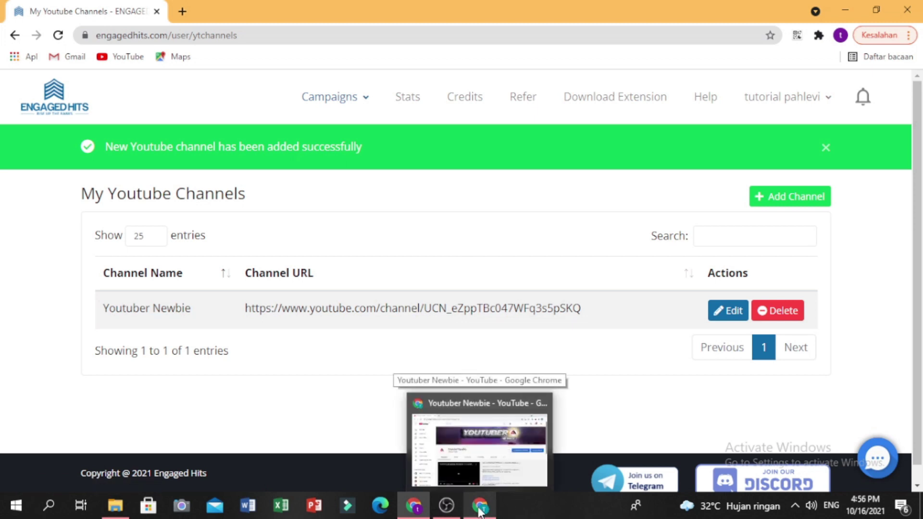
{"action": "left_click", "coordinate": [479, 508]}
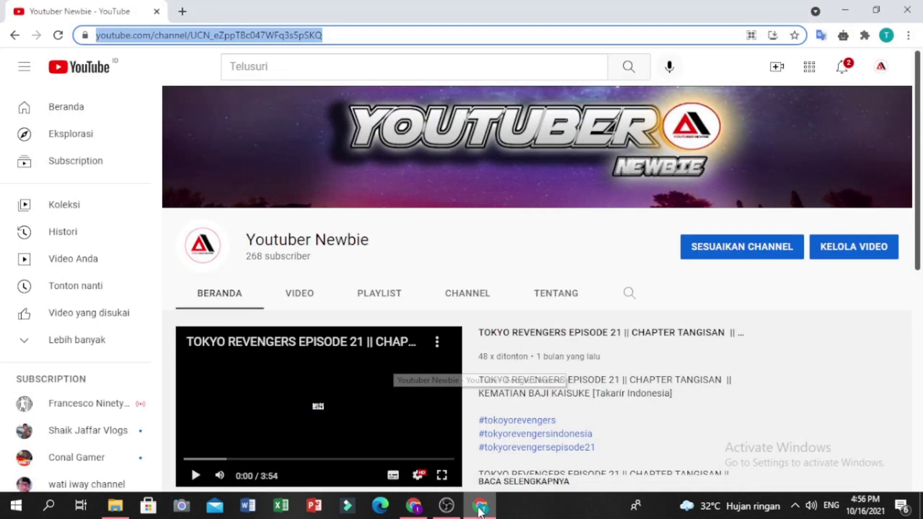
{"action": "left_click", "coordinate": [302, 294]}
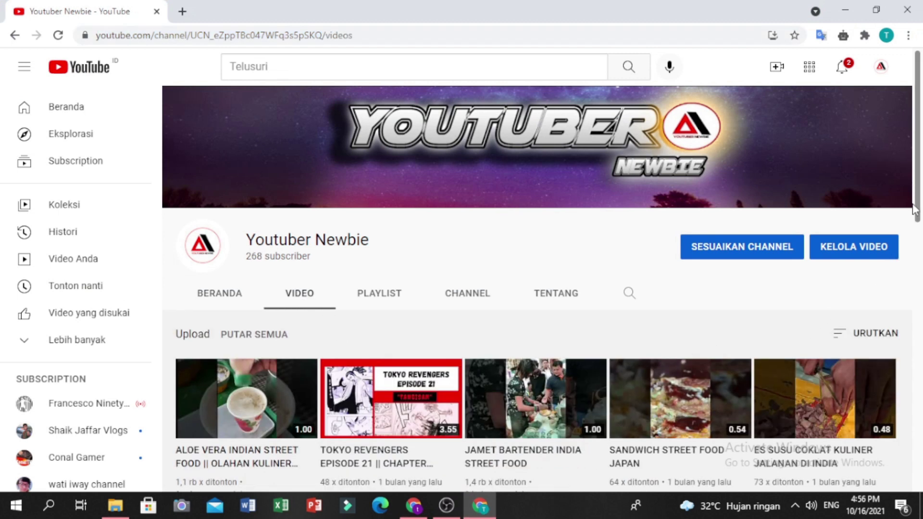
{"action": "left_click_drag", "start_coordinate": [918, 178], "coordinate": [922, 408]}
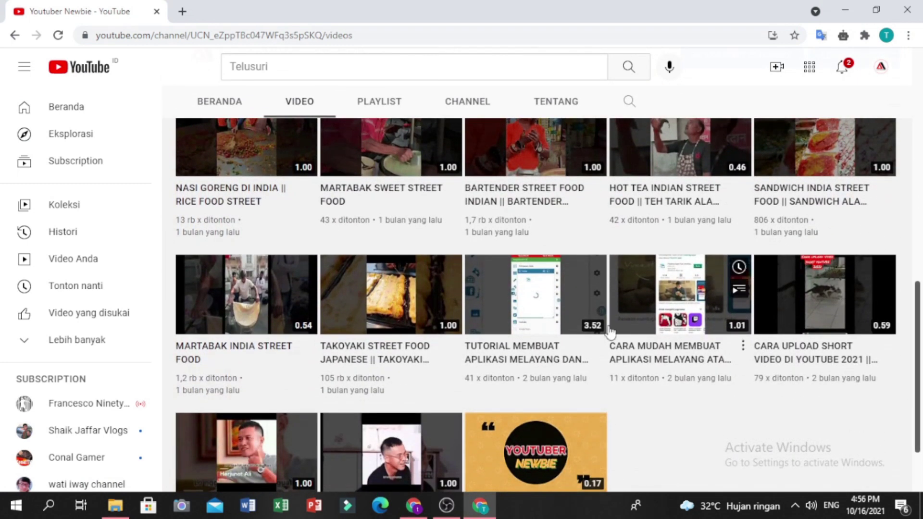
{"action": "right_click", "coordinate": [518, 283]}
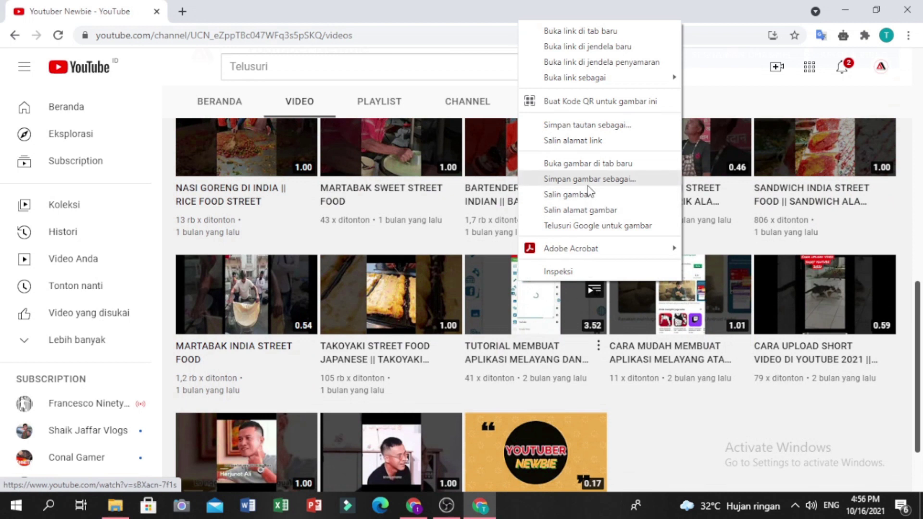
{"action": "left_click", "coordinate": [614, 142]}
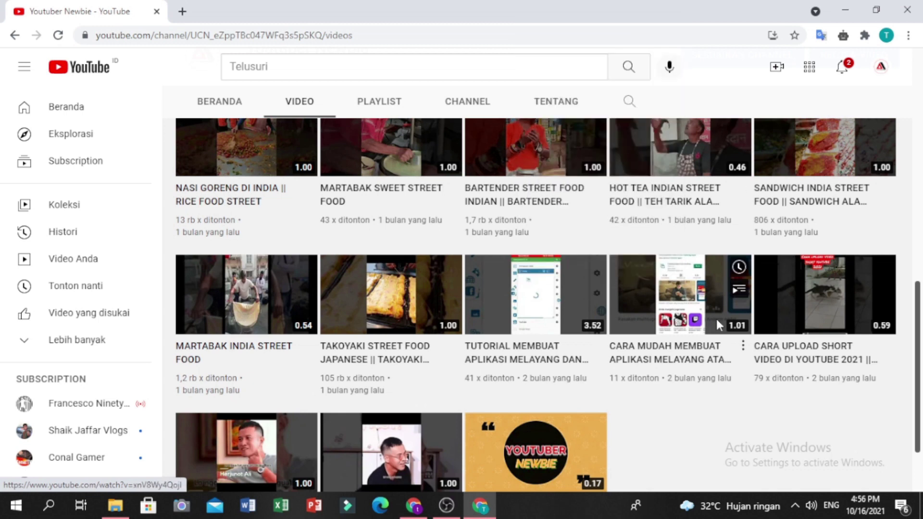
{"action": "left_click", "coordinate": [414, 506]}
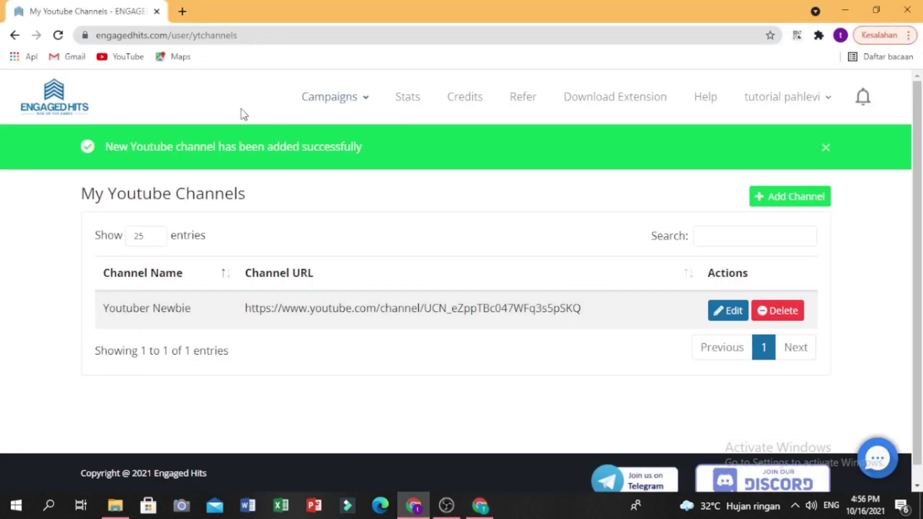
{"action": "left_click", "coordinate": [336, 96]}
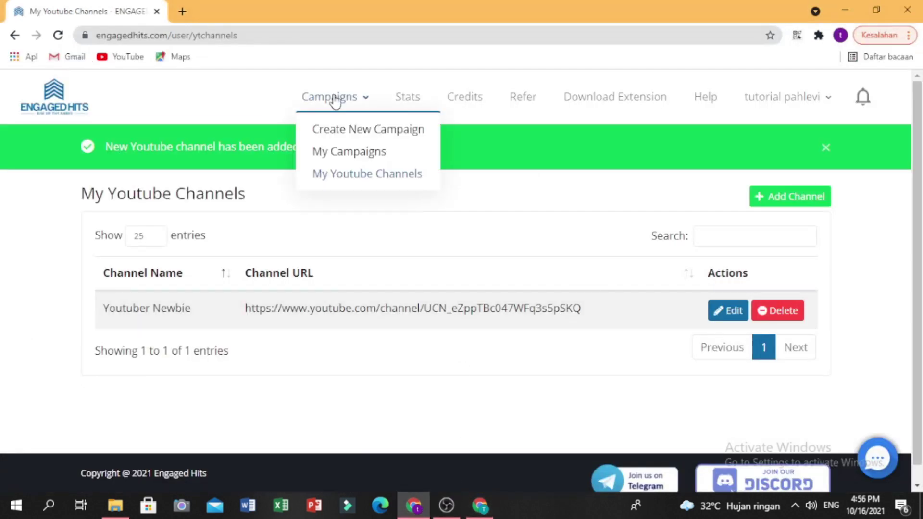
{"action": "left_click", "coordinate": [368, 132]}
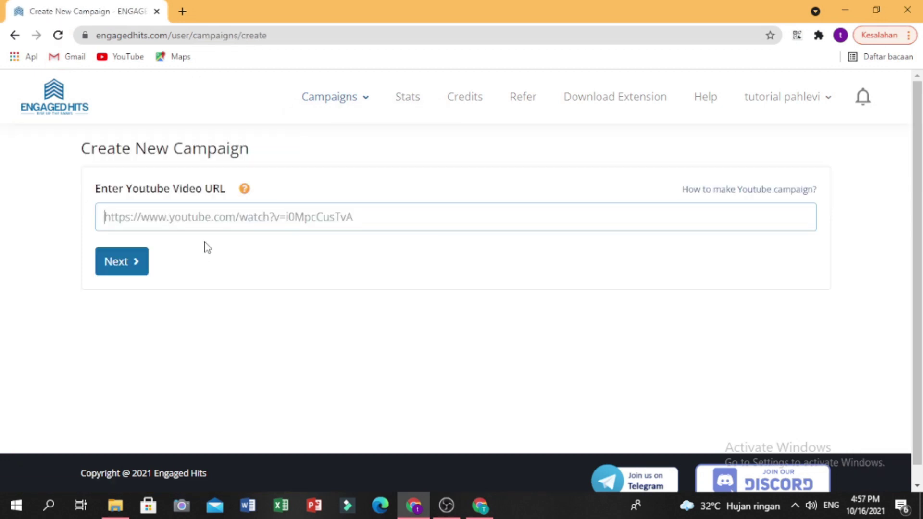
{"action": "type", "text": "https://www.youtube.com/watch?v=sBXacn-7f1s"}
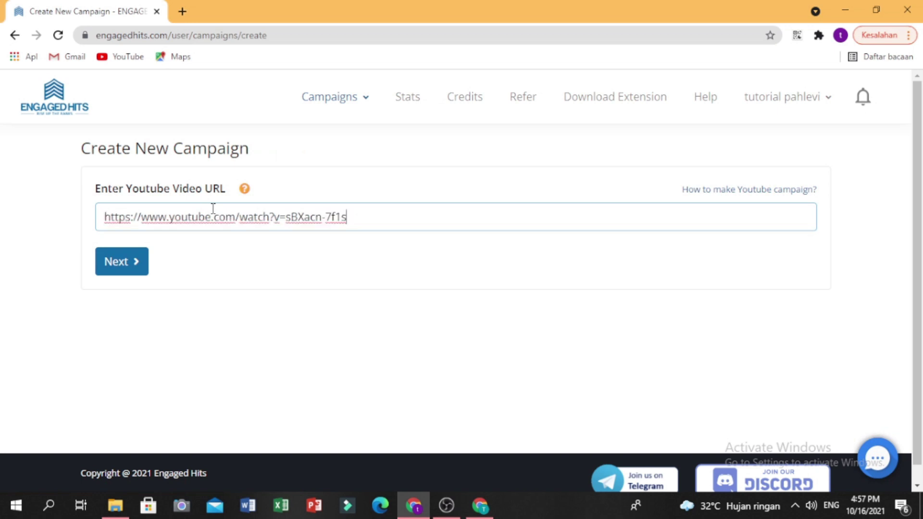
{"action": "left_click", "coordinate": [120, 269]}
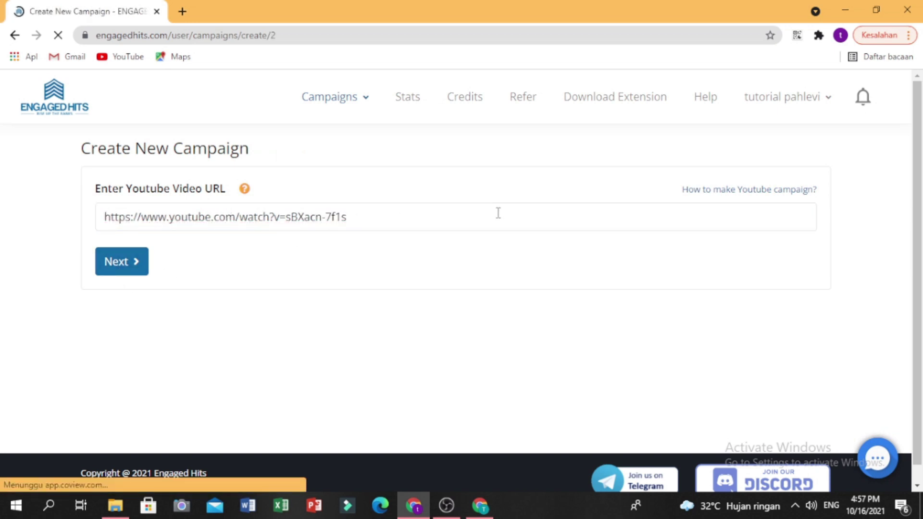
Set the number of views wanted for the campaign to 100
{"action": "scroll", "coordinate": [447, 234], "scroll_direction": "down", "scroll_amount": 3}
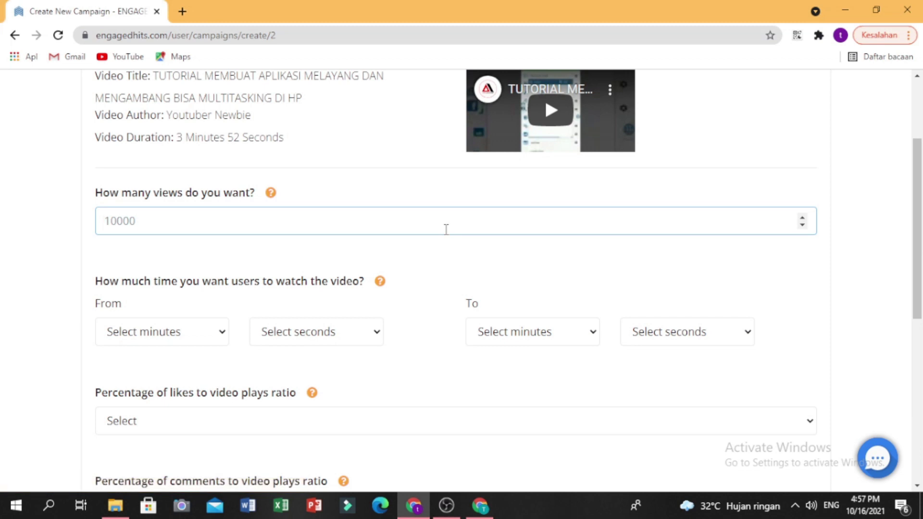
{"action": "scroll", "coordinate": [446, 229], "scroll_direction": "up", "scroll_amount": 2}
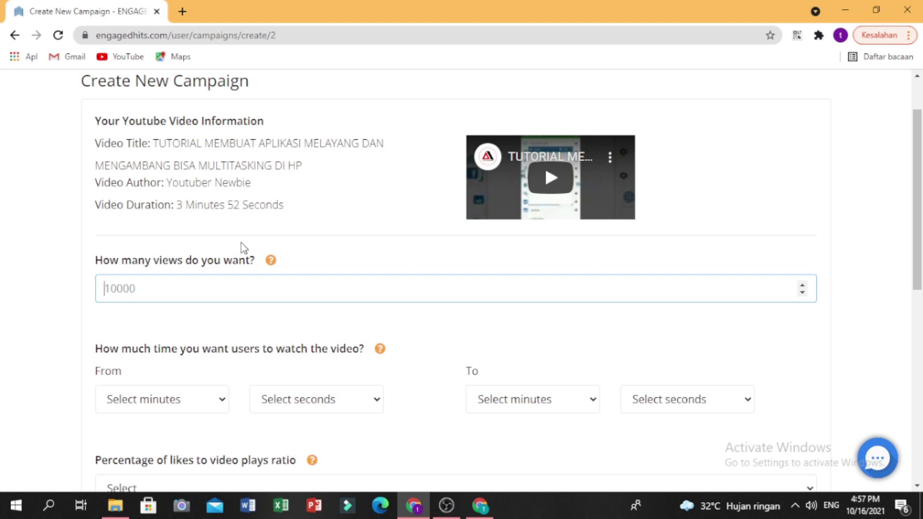
{"action": "type", "text": "100"}
{"action": "left_click", "coordinate": [248, 338]}
Set the minimum watch time for users to 0 Minute 30 Seconds
{"action": "scroll", "coordinate": [248, 338], "scroll_direction": "down", "scroll_amount": 3}
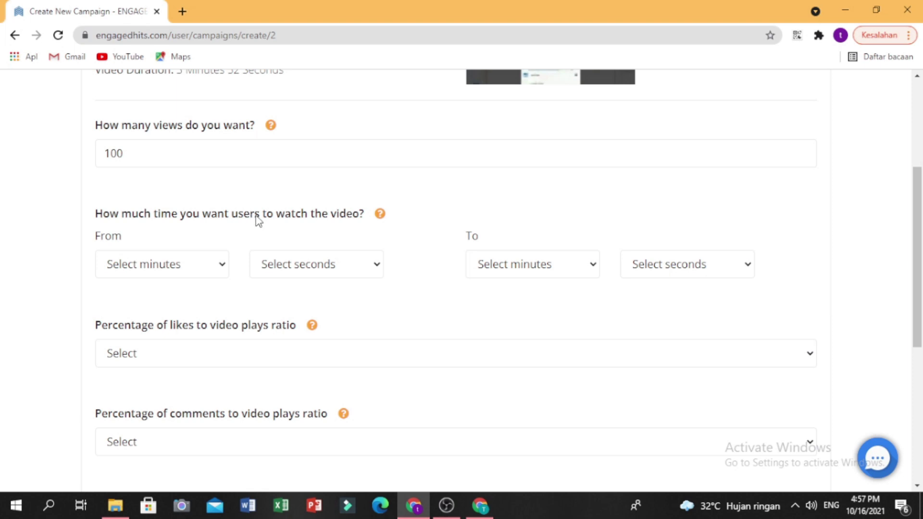
{"action": "left_click", "coordinate": [175, 268]}
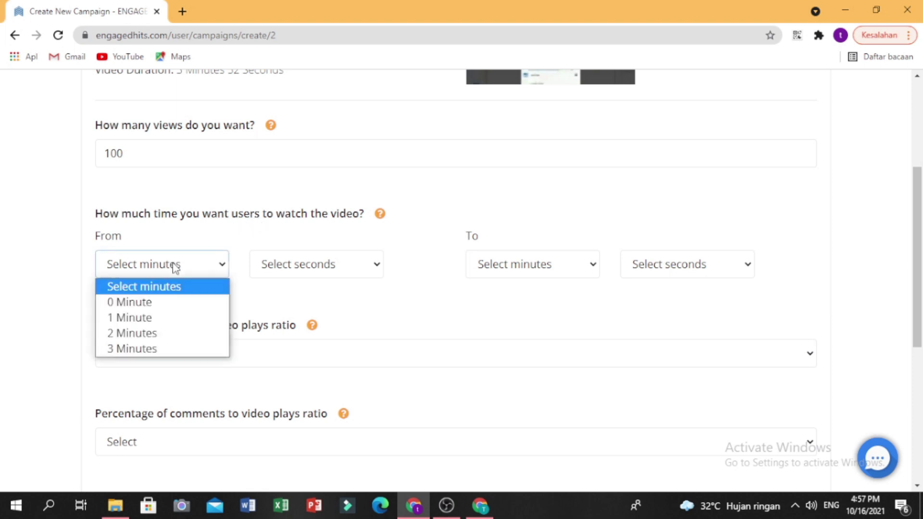
{"action": "left_click", "coordinate": [168, 303]}
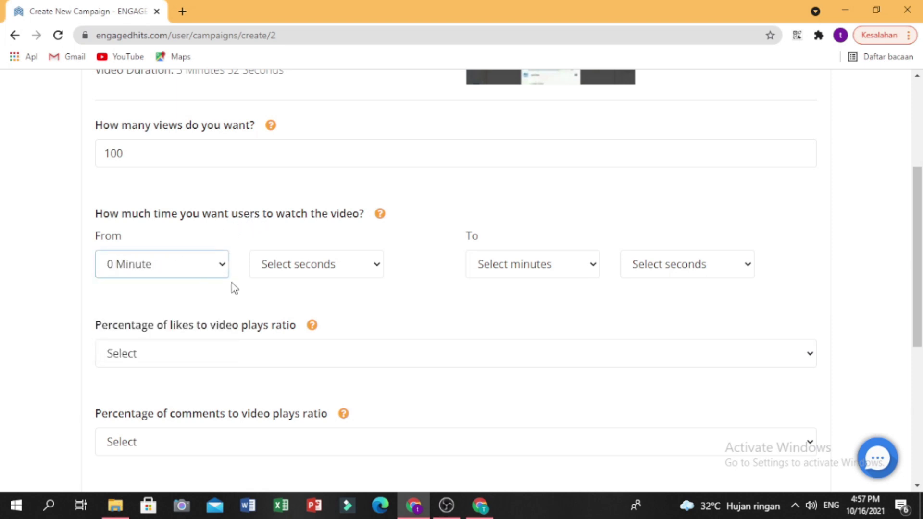
{"action": "left_click", "coordinate": [334, 271]}
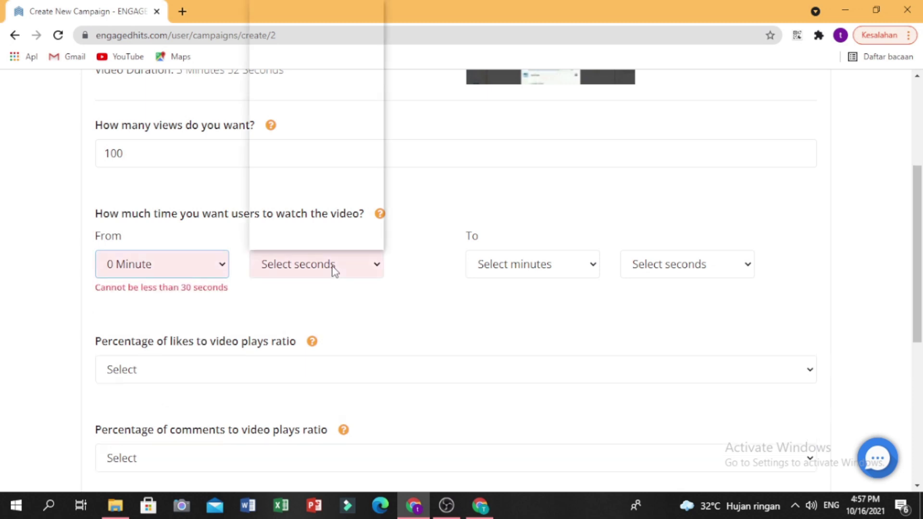
{"action": "left_click", "coordinate": [298, 27]}
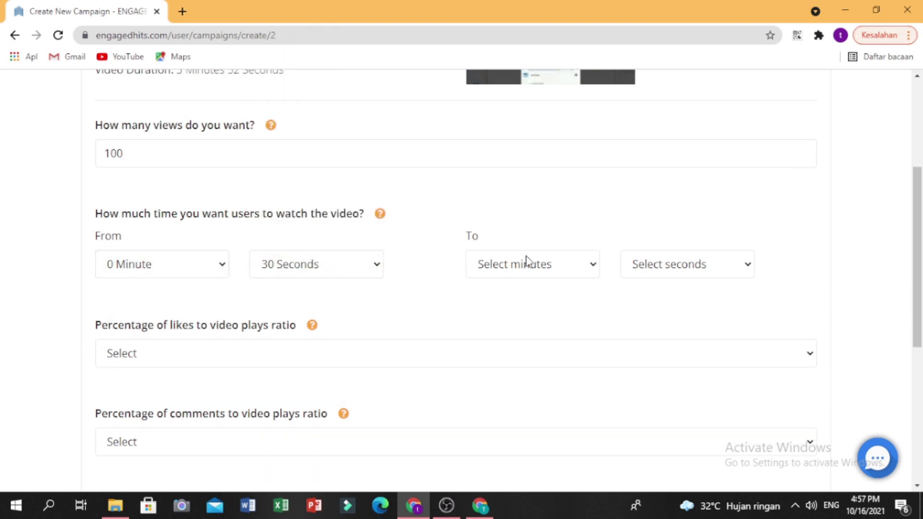
Set the maximum watch time for users to 3 Minutes 52 Seconds, matching the video's full duration
{"action": "left_click", "coordinate": [553, 265]}
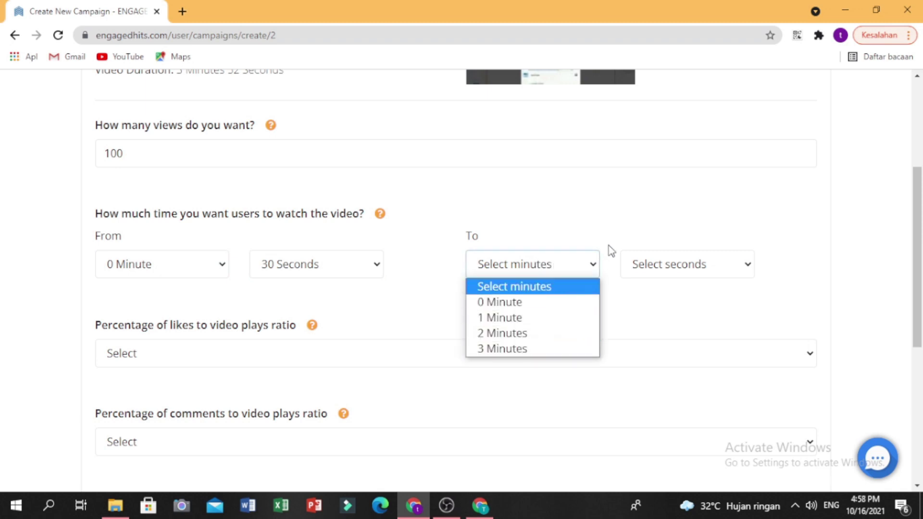
{"action": "left_click", "coordinate": [612, 229]}
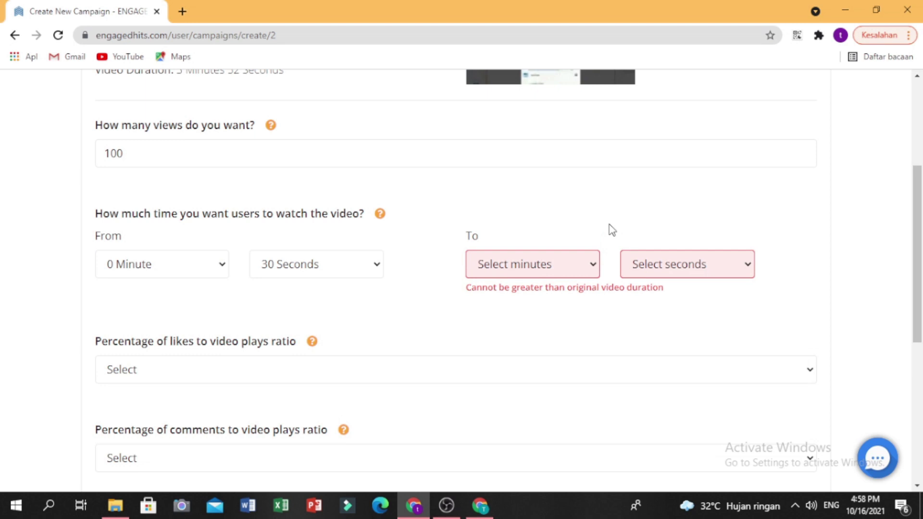
{"action": "scroll", "coordinate": [611, 229], "scroll_direction": "up", "scroll_amount": 1}
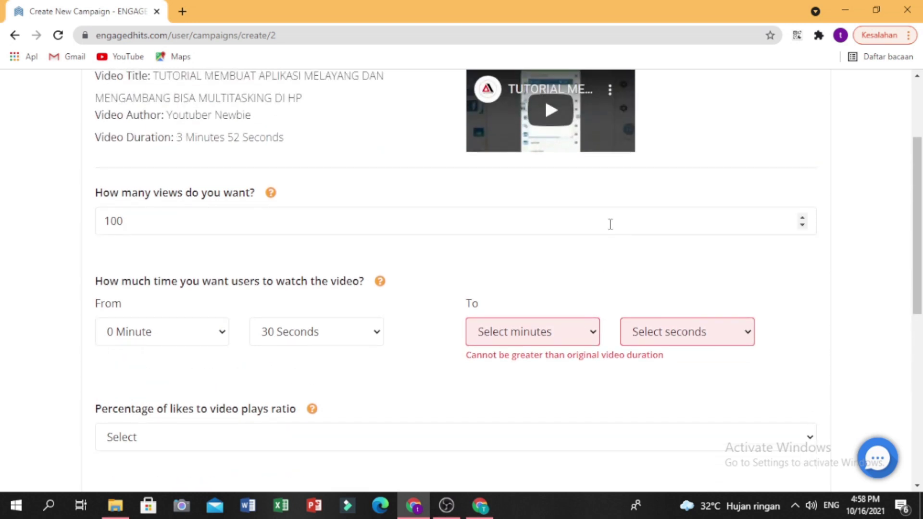
{"action": "scroll", "coordinate": [613, 242], "scroll_direction": "down", "scroll_amount": 1}
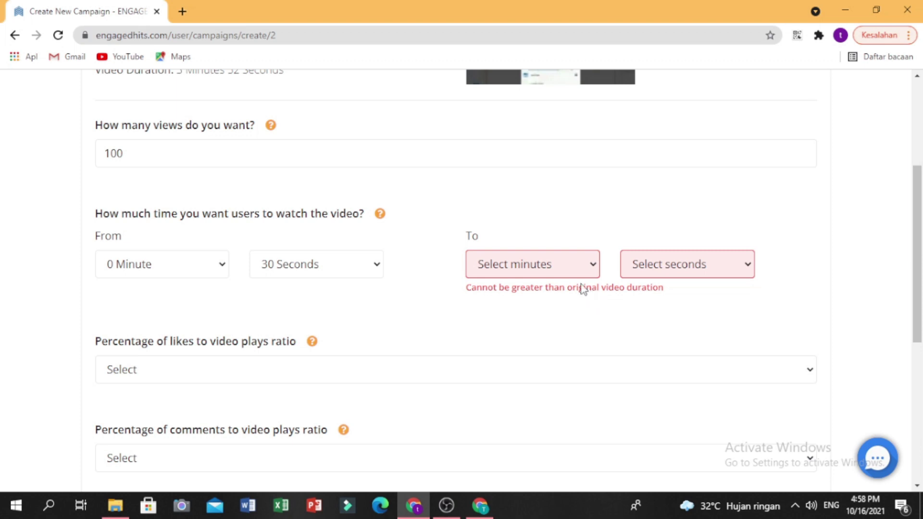
{"action": "left_click", "coordinate": [581, 267]}
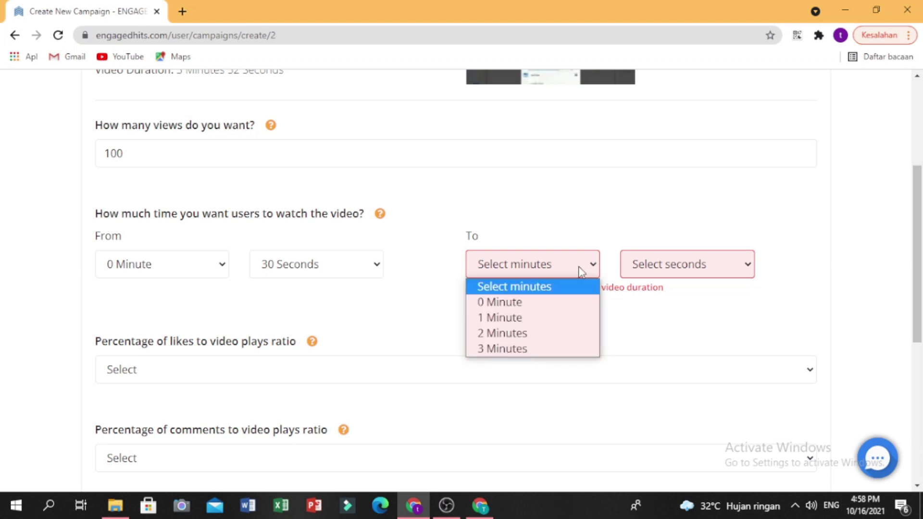
{"action": "left_click", "coordinate": [550, 347]}
{"action": "scroll", "coordinate": [639, 199], "scroll_direction": "up", "scroll_amount": 4}
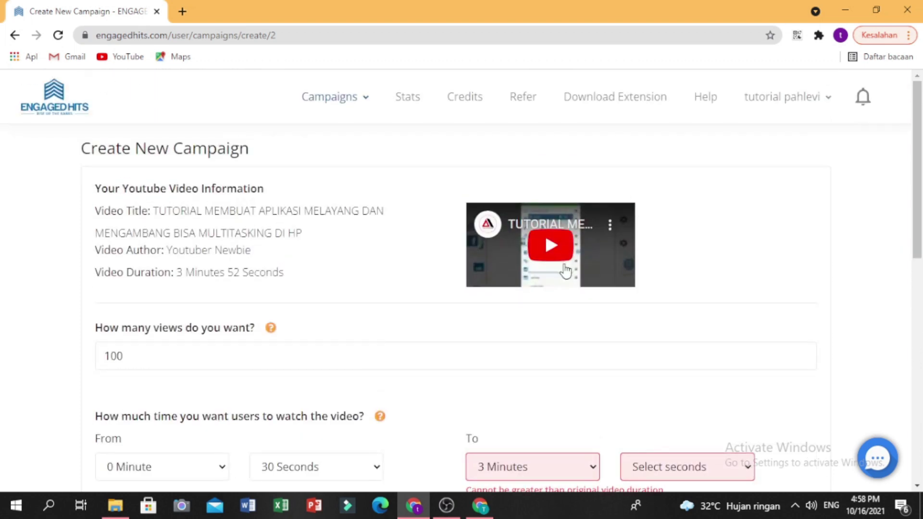
{"action": "left_click", "coordinate": [480, 506]}
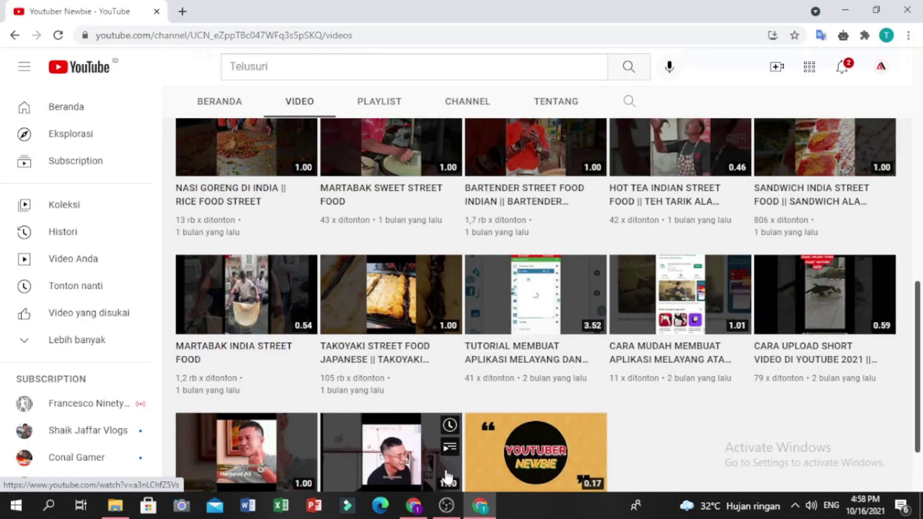
{"action": "left_click", "coordinate": [425, 507]}
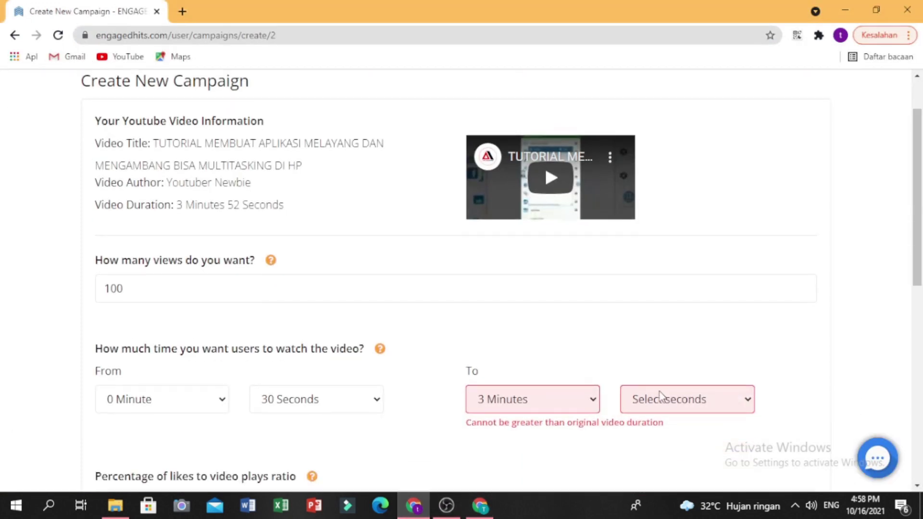
{"action": "left_click", "coordinate": [660, 399]}
{"action": "scroll", "coordinate": [692, 282], "scroll_direction": "down", "scroll_amount": 13}
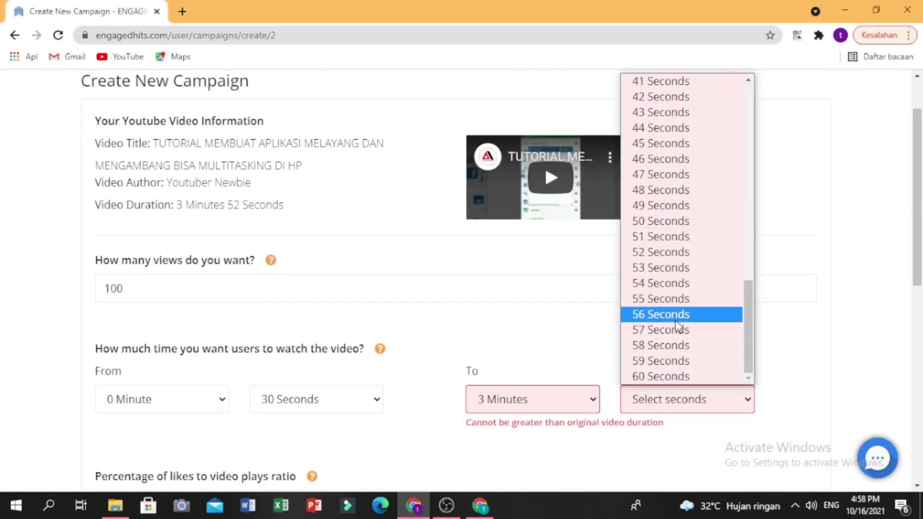
{"action": "left_click", "coordinate": [664, 252]}
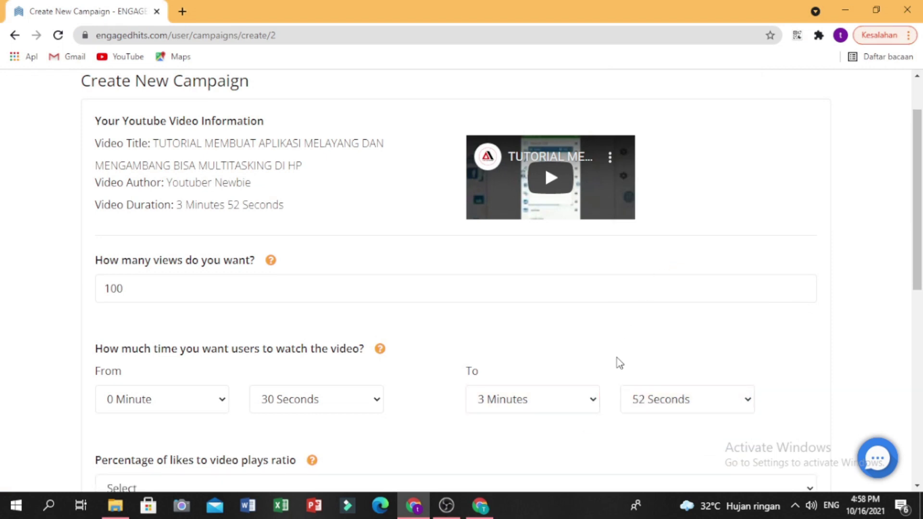
Set the campaign's percentage of likes to video plays ratio to 4%
{"action": "scroll", "coordinate": [582, 422], "scroll_direction": "down", "scroll_amount": 3}
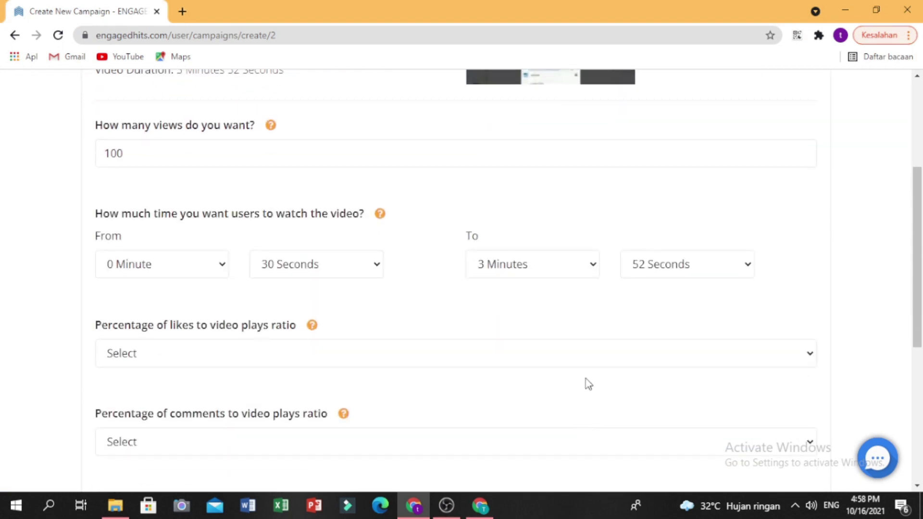
{"action": "left_click", "coordinate": [565, 362]}
{"action": "left_click", "coordinate": [564, 327]}
{"action": "scroll", "coordinate": [567, 332], "scroll_direction": "down", "scroll_amount": 3}
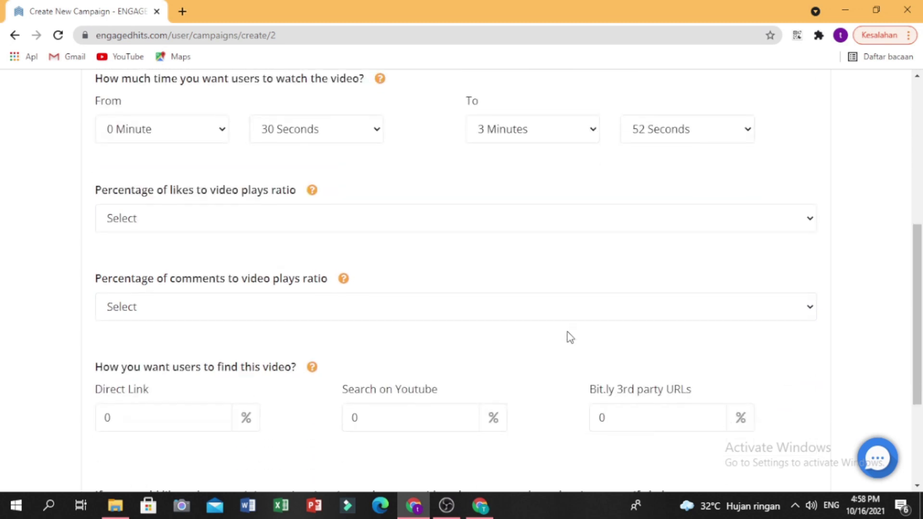
{"action": "left_click", "coordinate": [615, 230]}
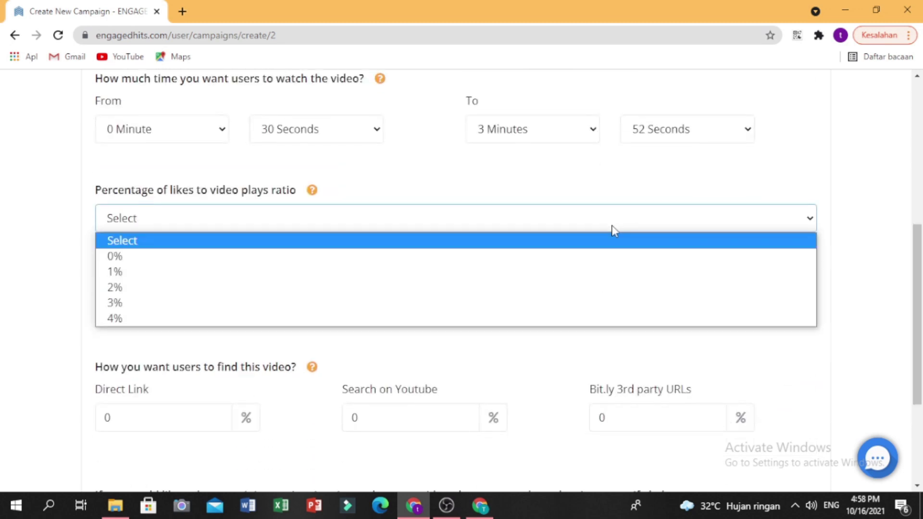
{"action": "left_click", "coordinate": [589, 175]}
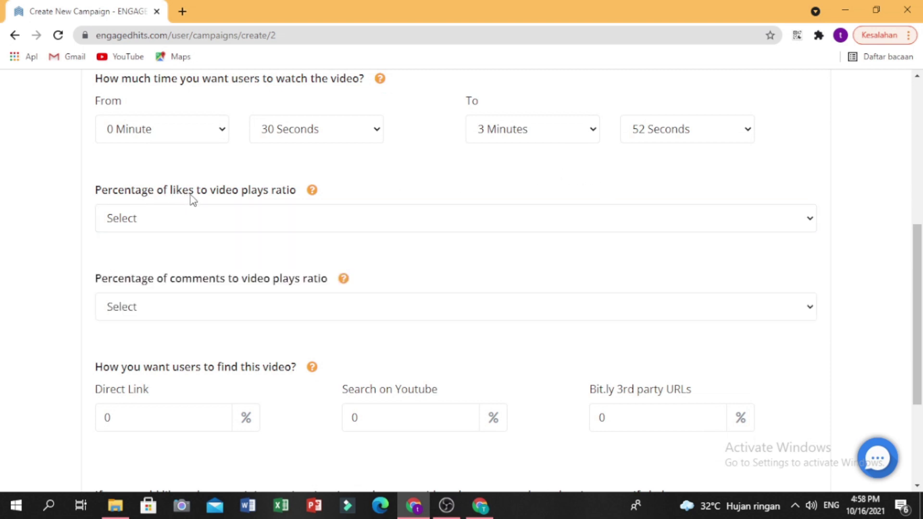
{"action": "left_click", "coordinate": [271, 225]}
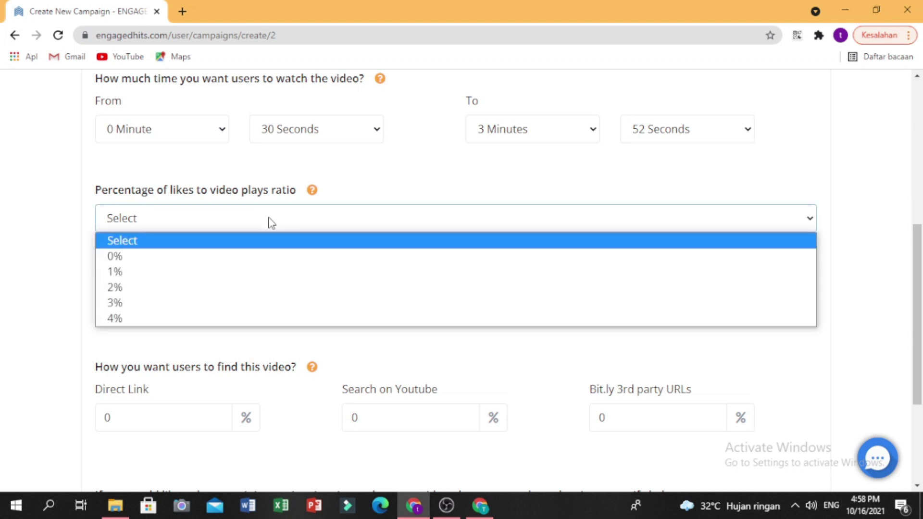
{"action": "left_click", "coordinate": [269, 314]}
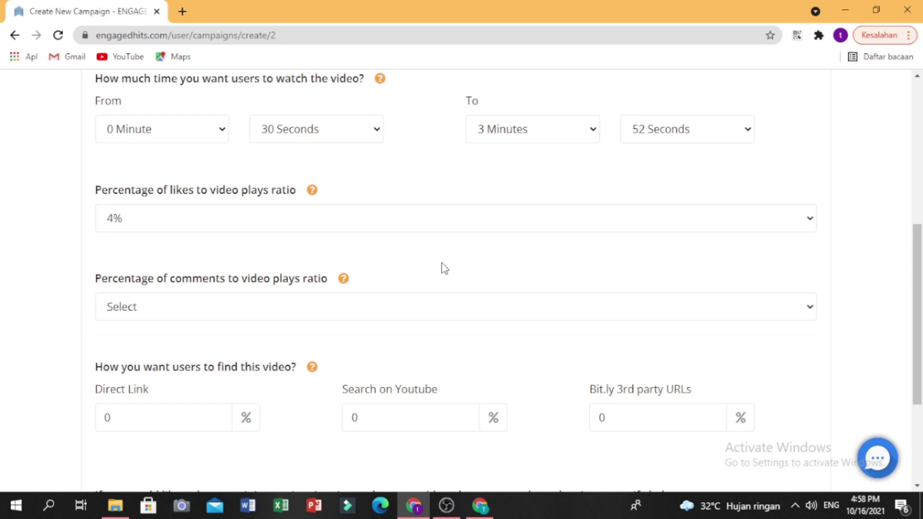
Set the percentage of comments to video plays ratio to 0.40% and write the comment "mantab"
{"action": "scroll", "coordinate": [441, 268], "scroll_direction": "down", "scroll_amount": 3}
{"action": "left_click", "coordinate": [367, 180]}
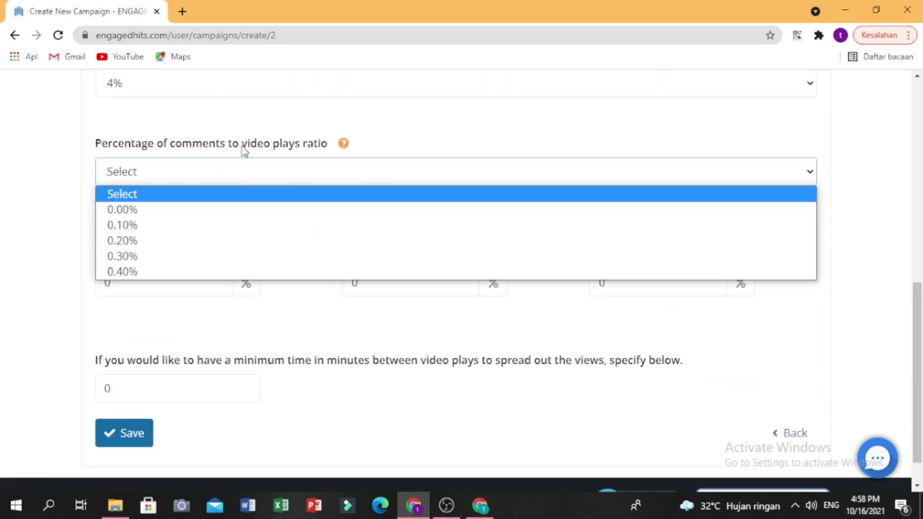
{"action": "left_click", "coordinate": [271, 271]}
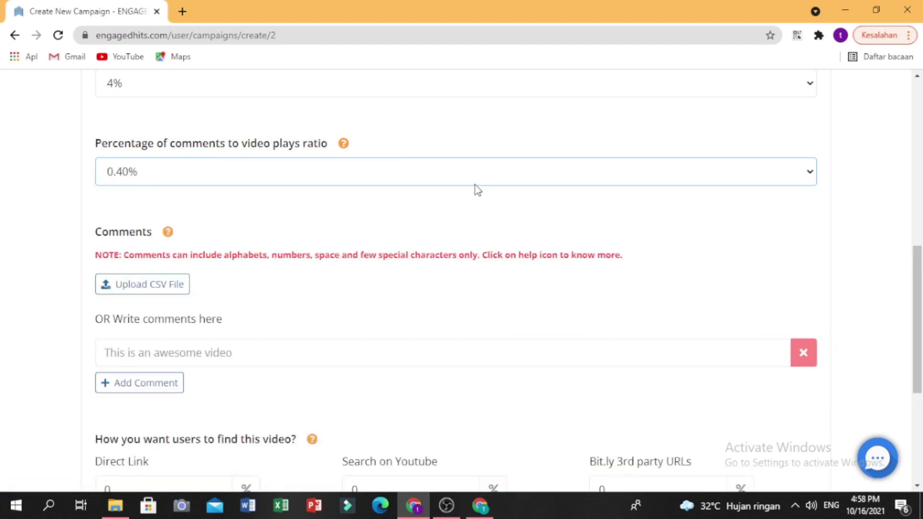
{"action": "left_click", "coordinate": [331, 345]}
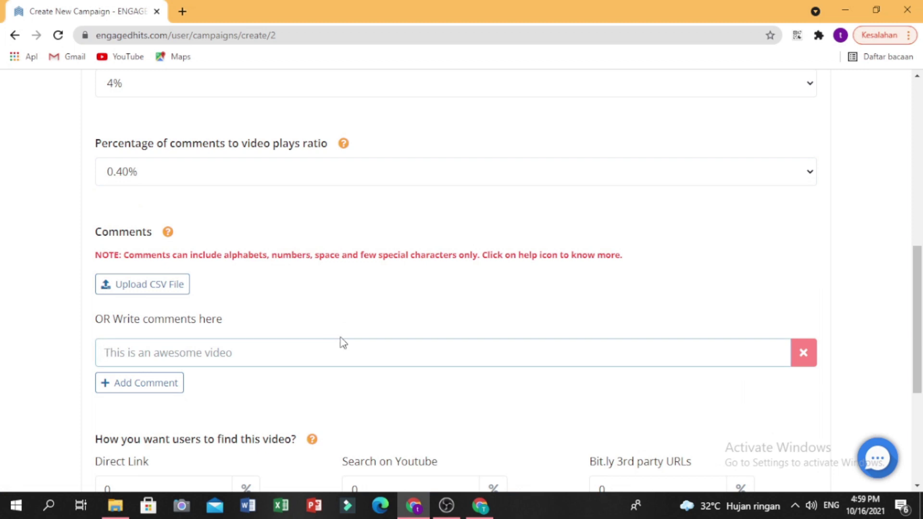
{"action": "type", "text": "mantab"}
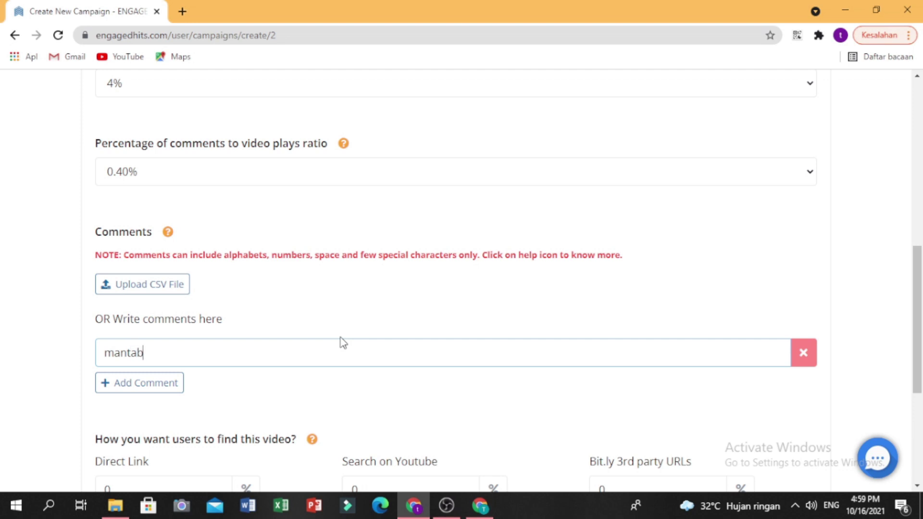
{"action": "left_click", "coordinate": [366, 407]}
Set the share of users who find the video through Search on Youtube to 100%
{"action": "scroll", "coordinate": [384, 404], "scroll_direction": "down", "scroll_amount": 3}
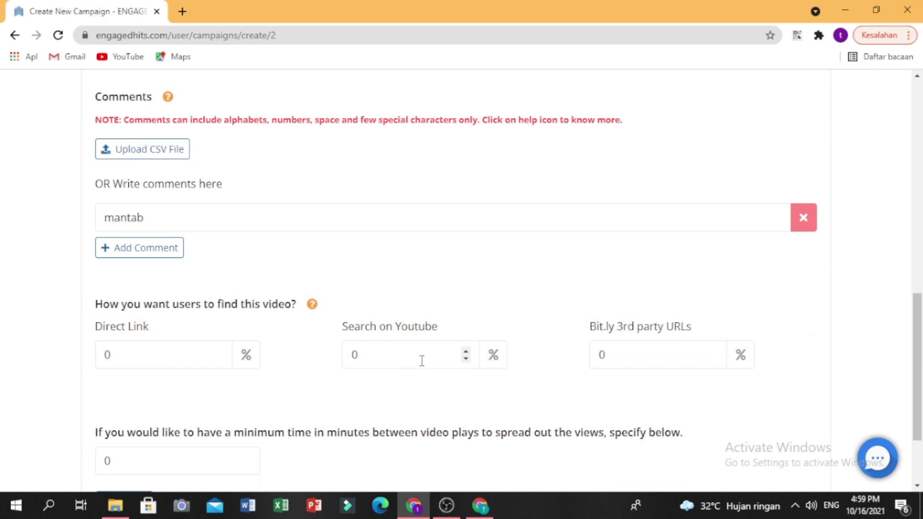
{"action": "scroll", "coordinate": [460, 290], "scroll_direction": "down", "scroll_amount": 1}
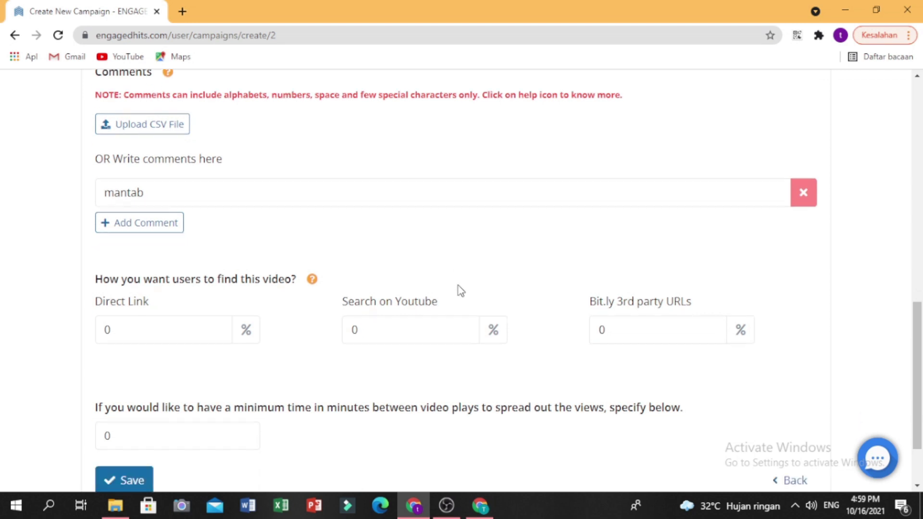
{"action": "scroll", "coordinate": [461, 290], "scroll_direction": "down", "scroll_amount": 2}
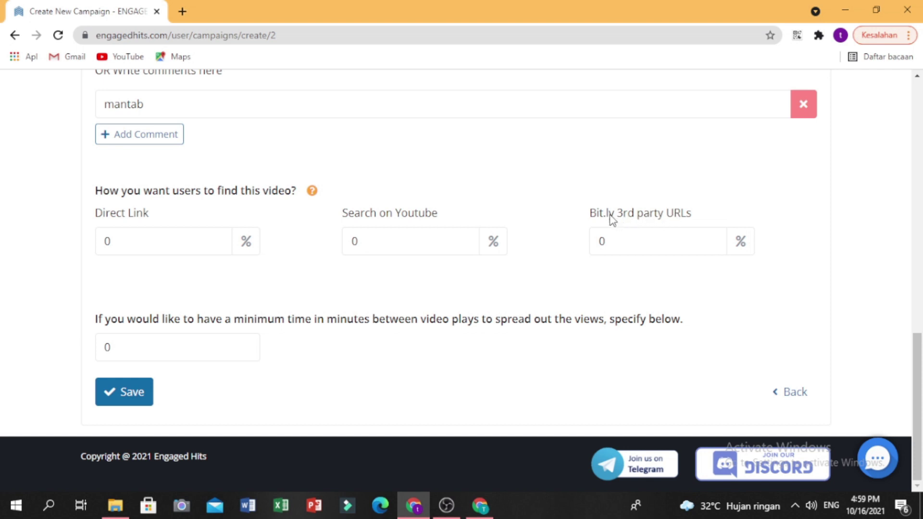
{"action": "left_click", "coordinate": [410, 244]}
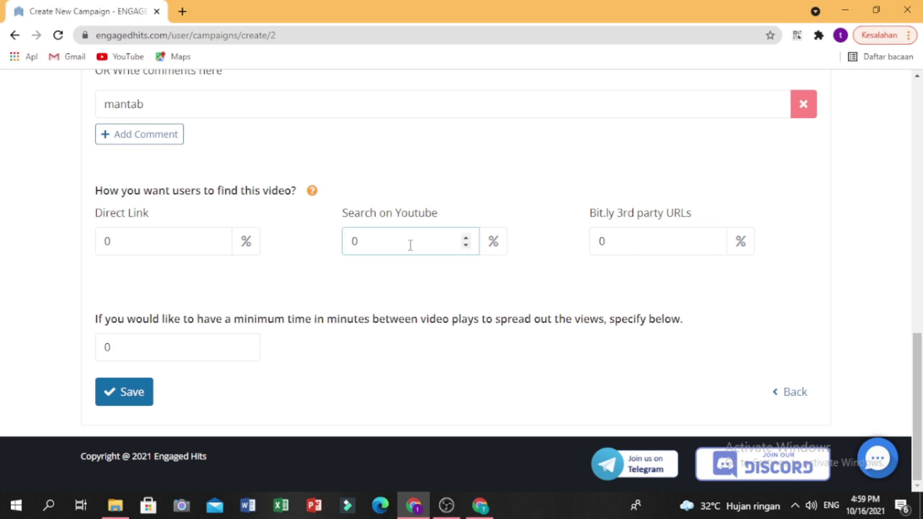
{"action": "key", "text": "BackSpace"}
{"action": "type", "text": "100"}
{"action": "left_click", "coordinate": [464, 281]}
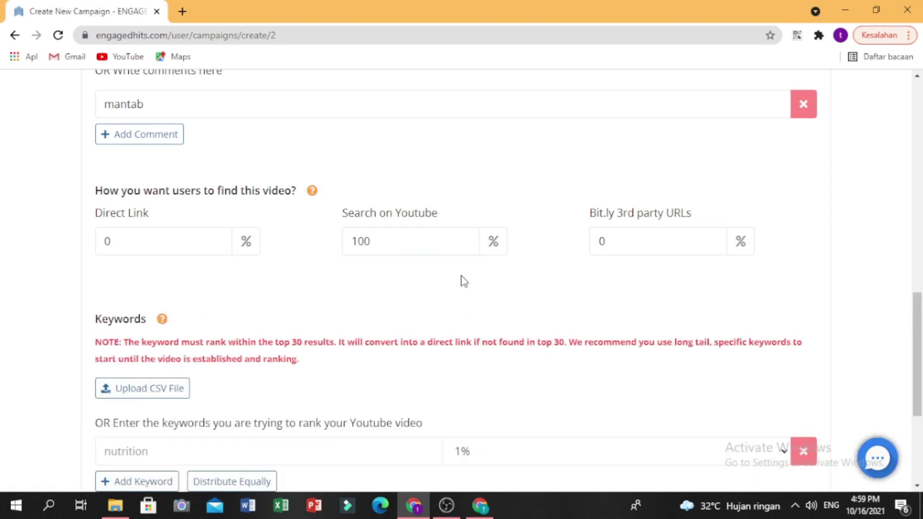
Copy the video title "TUTORIAL MEMBUAT APLIKASI MELAYANG DAN MENGAMBANG BISA MULTITASKING DI HP" and paste it as the campaign's ranking keyword
{"action": "scroll", "coordinate": [402, 315], "scroll_direction": "down", "scroll_amount": 3}
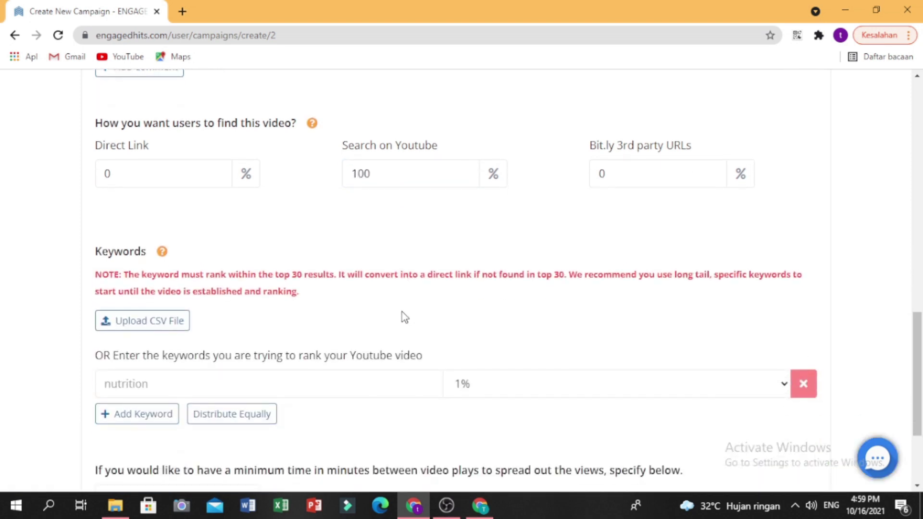
{"action": "scroll", "coordinate": [216, 303], "scroll_direction": "down", "scroll_amount": 2}
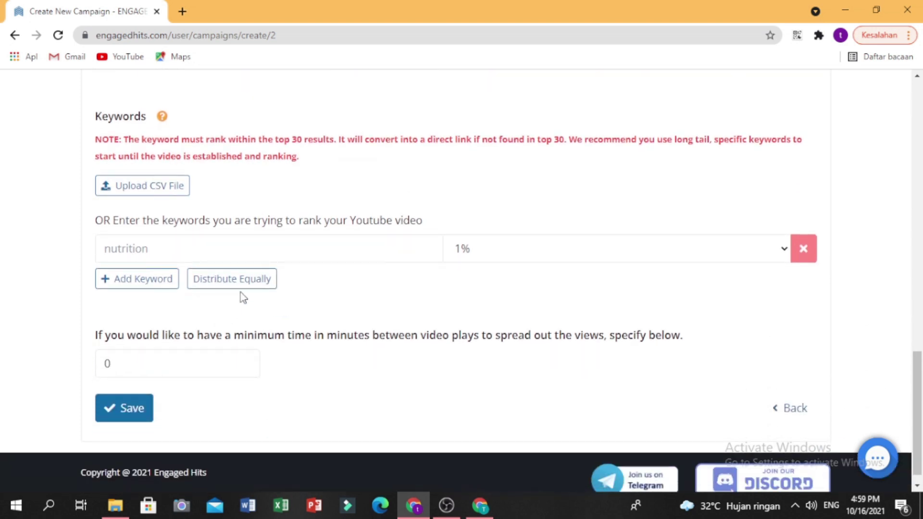
{"action": "left_click", "coordinate": [136, 249]}
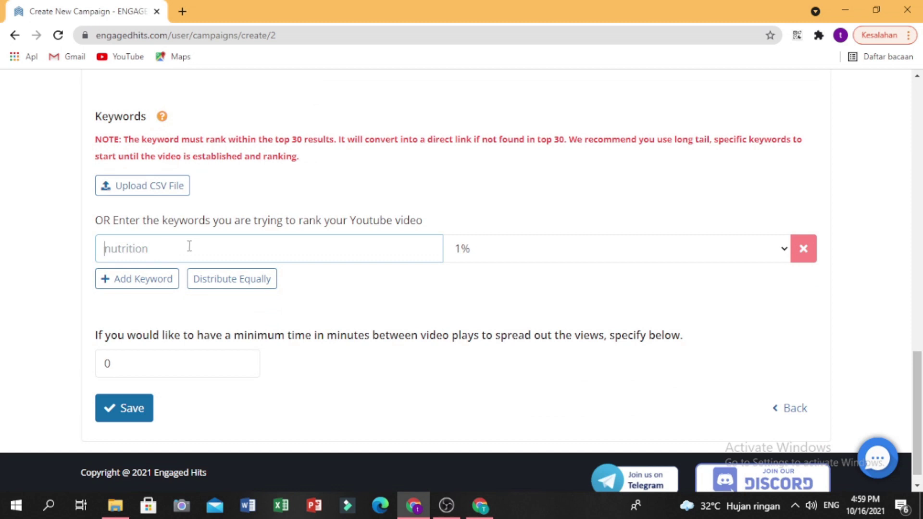
{"action": "scroll", "coordinate": [193, 246], "scroll_direction": "up", "scroll_amount": 15}
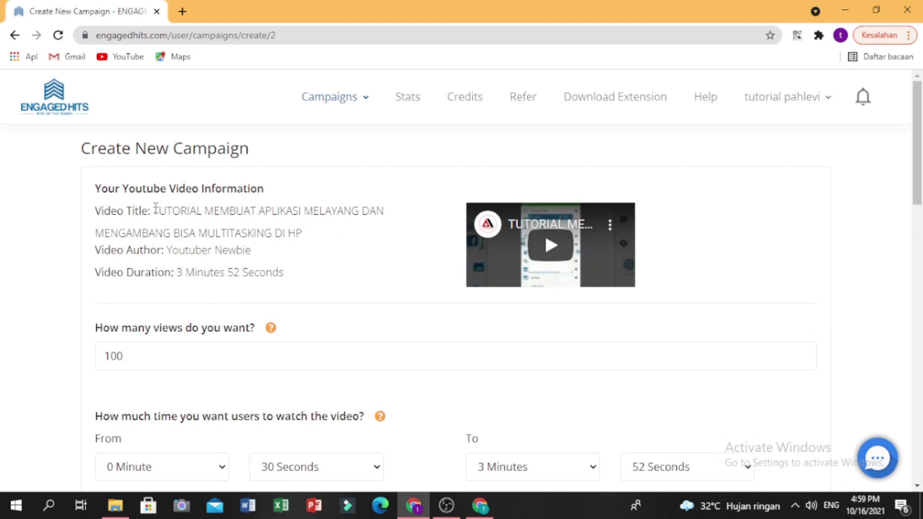
{"action": "left_click_drag", "start_coordinate": [155, 209], "coordinate": [328, 236]}
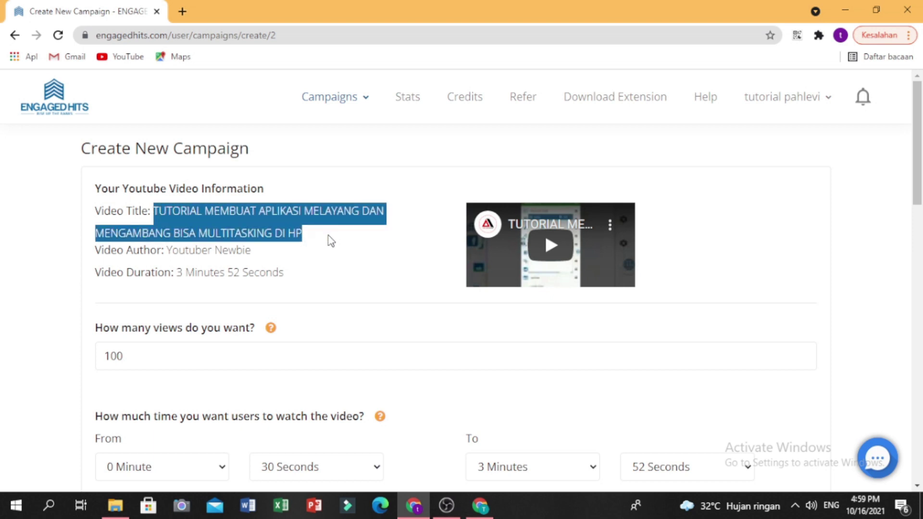
{"action": "scroll", "coordinate": [346, 297], "scroll_direction": "down", "scroll_amount": 15}
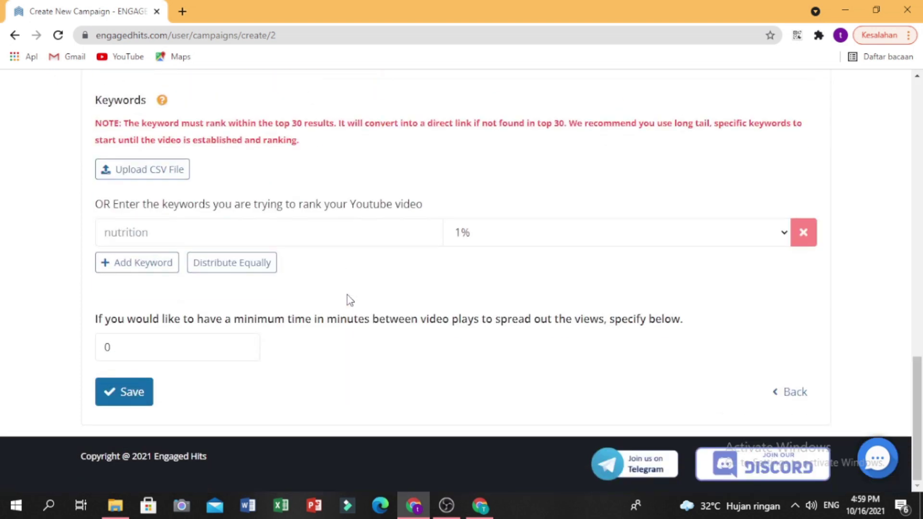
{"action": "left_click", "coordinate": [249, 228]}
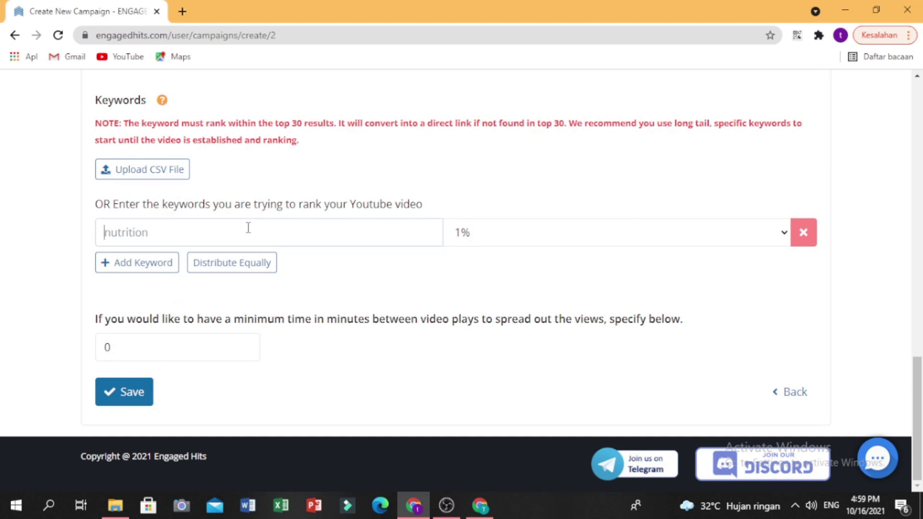
{"action": "key", "text": "ctrl+v"}
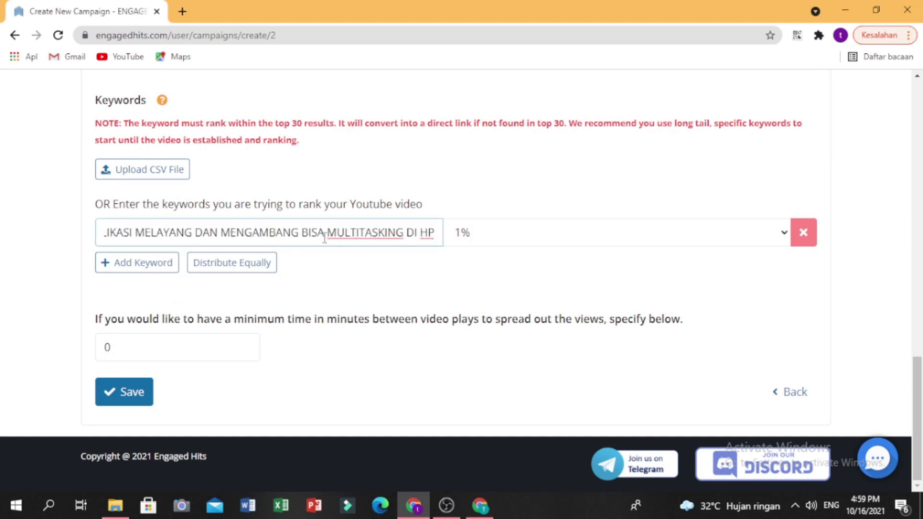
{"action": "left_click", "coordinate": [460, 236]}
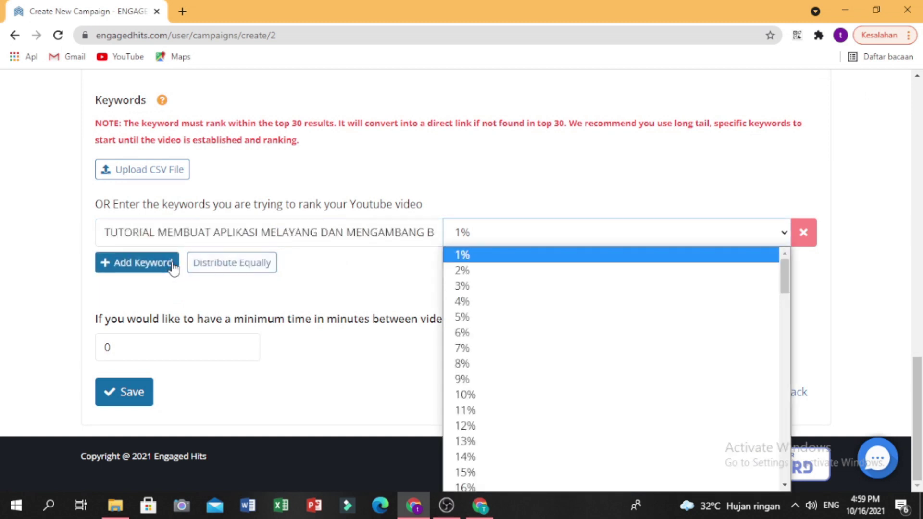
{"action": "left_click", "coordinate": [333, 276]}
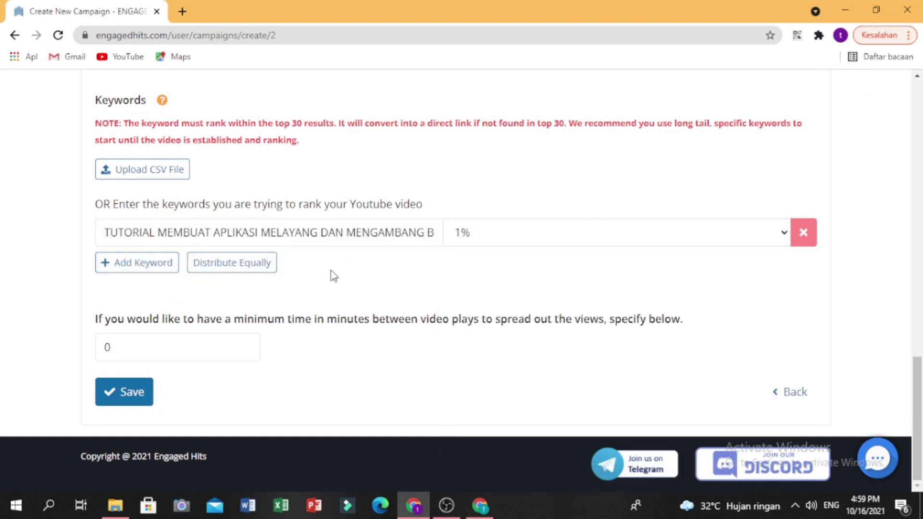
Add a second keyword and fill it with "TUTORIAL MEMBUAT APLIKASI MELAYANG" copied from the first keyword
{"action": "left_click", "coordinate": [144, 264]}
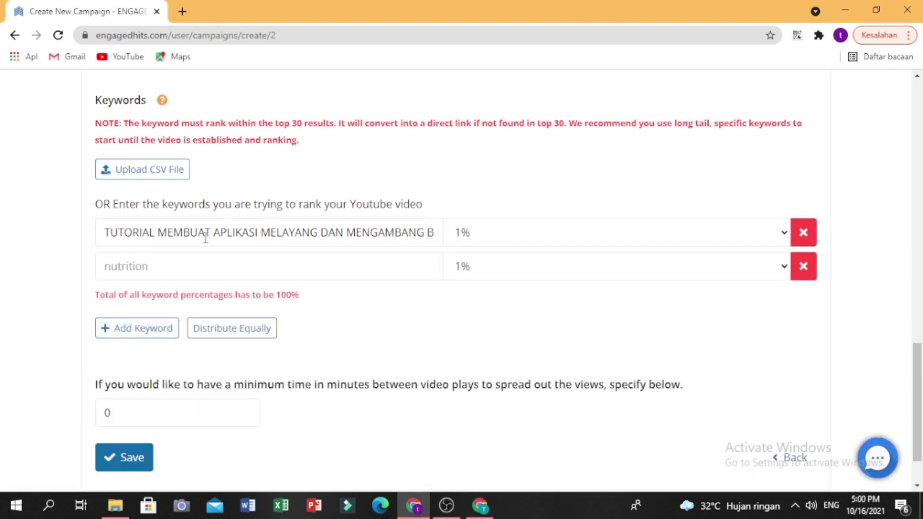
{"action": "scroll", "coordinate": [168, 267], "scroll_direction": "up", "scroll_amount": 1}
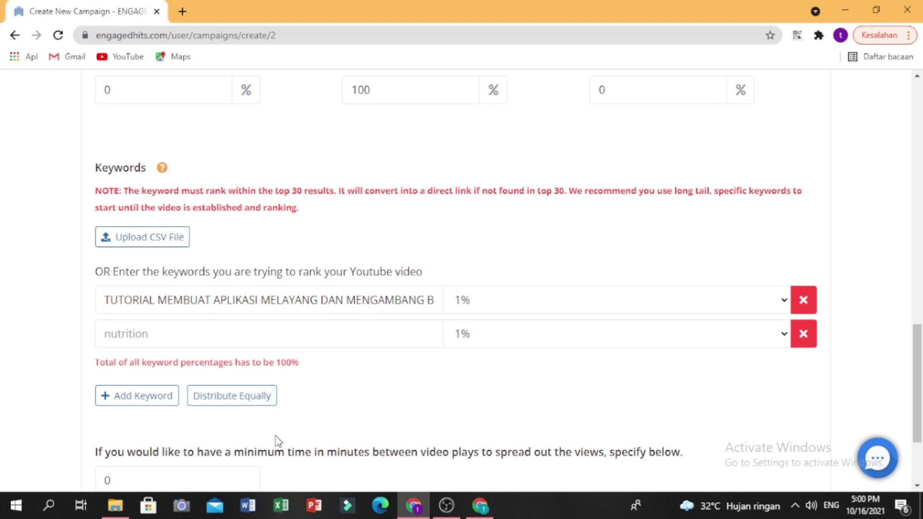
{"action": "scroll", "coordinate": [274, 433], "scroll_direction": "down", "scroll_amount": 1}
{"action": "left_click_drag", "start_coordinate": [104, 232], "coordinate": [260, 226]}
{"action": "left_click_drag", "start_coordinate": [234, 229], "coordinate": [318, 235]}
{"action": "key", "text": "ctrl+c"}
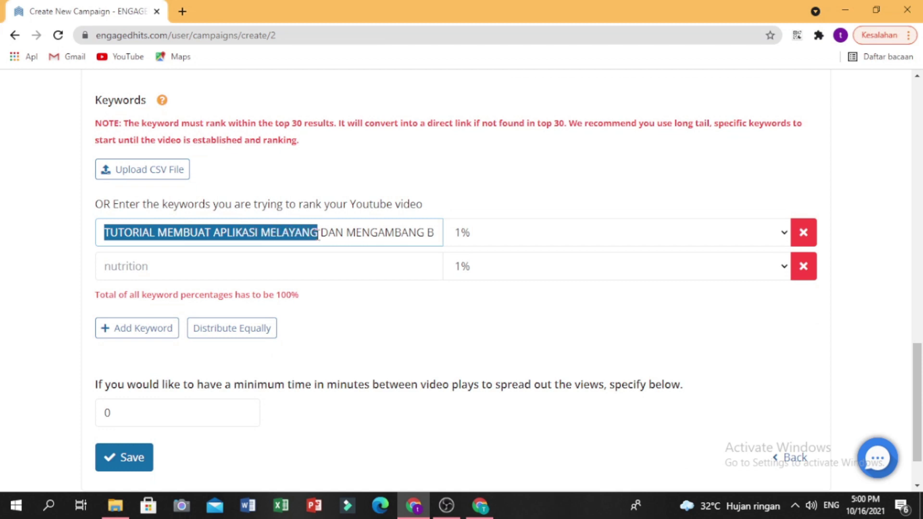
{"action": "left_click", "coordinate": [265, 274]}
{"action": "key", "text": "ctrl+v"}
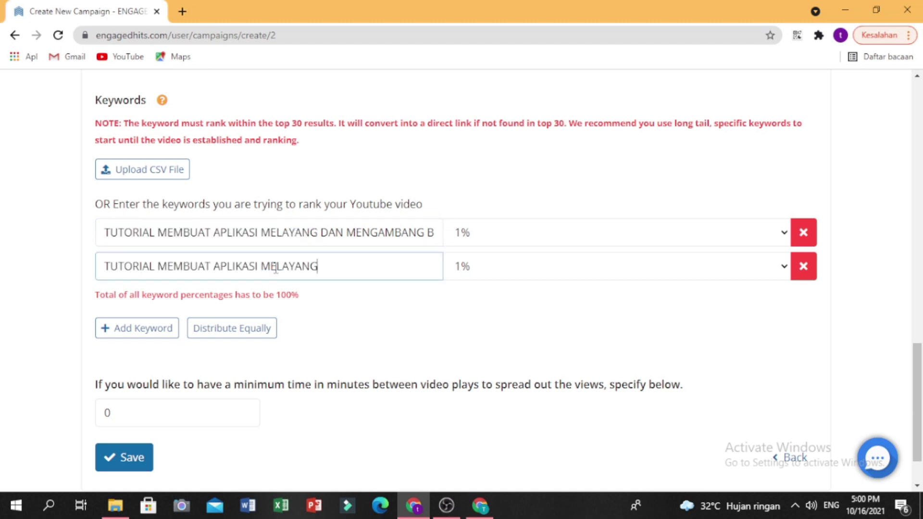
Copy "MULTITASKING DI HP" from the end of the first keyword and append it to the second keyword
{"action": "left_click", "coordinate": [303, 235]}
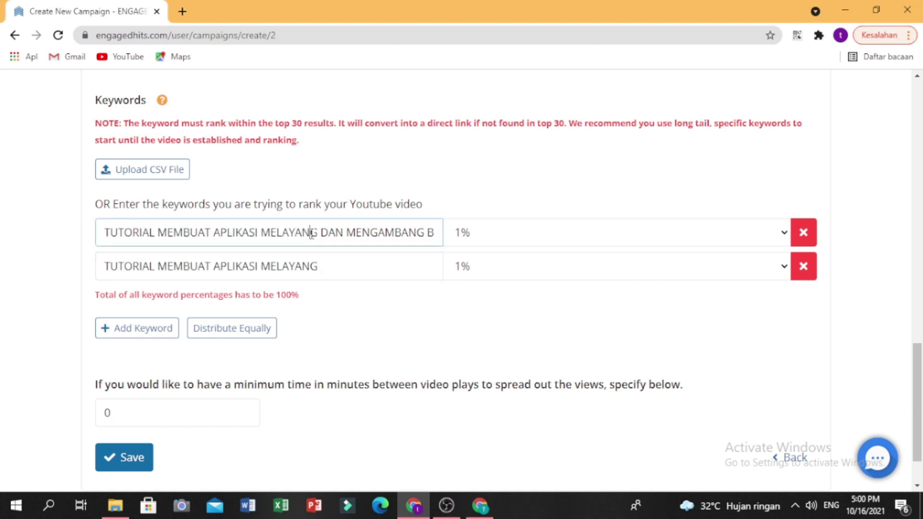
{"action": "key", "text": "Right"}
{"action": "key", "text": "Right"}
{"action": "key", "text": "Right"}
{"action": "key", "text": "Right"}
{"action": "key", "text": "Right"}
{"action": "key", "text": "Right"}
{"action": "key", "text": "Right"}
{"action": "key", "text": "Right"}
{"action": "key", "text": "Right"}
{"action": "key", "text": "Right"}
{"action": "key", "text": "Right"}
{"action": "key", "text": "Right"}
{"action": "key", "text": "Right"}
{"action": "key", "text": "Right"}
{"action": "key", "text": "Right"}
{"action": "key", "text": "Right"}
{"action": "key", "text": "Right"}
{"action": "key", "text": "Right"}
{"action": "key", "text": "Right"}
{"action": "key", "text": "Right"}
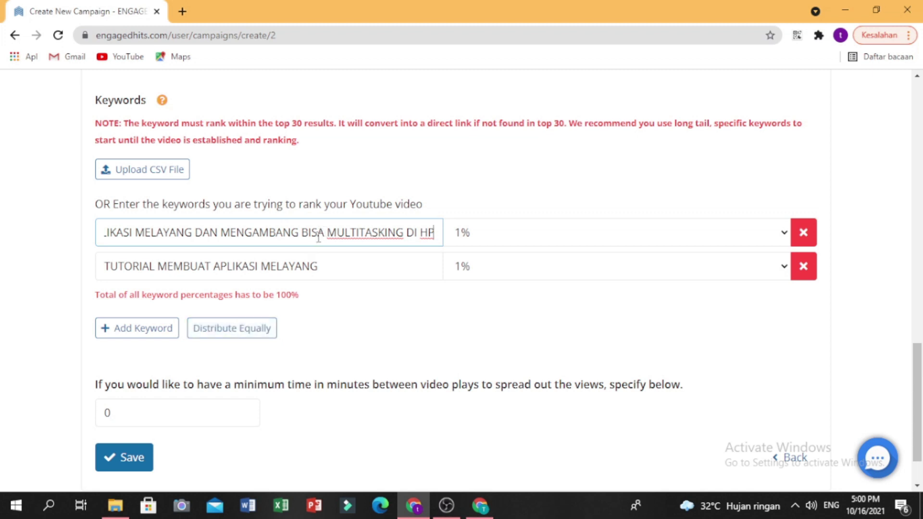
{"action": "left_click_drag", "start_coordinate": [329, 233], "coordinate": [437, 234]}
{"action": "key", "text": "ctrl+c"}
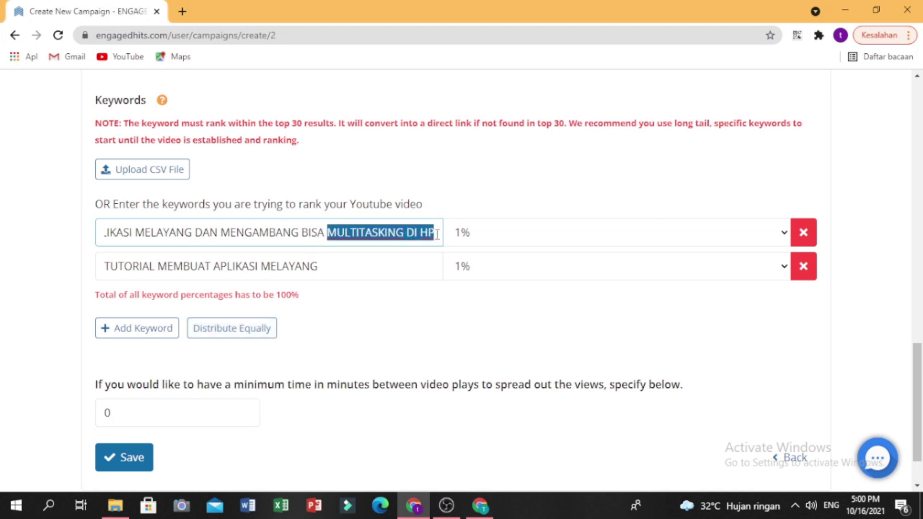
{"action": "left_click", "coordinate": [359, 268]}
{"action": "key", "text": "ctrl+v"}
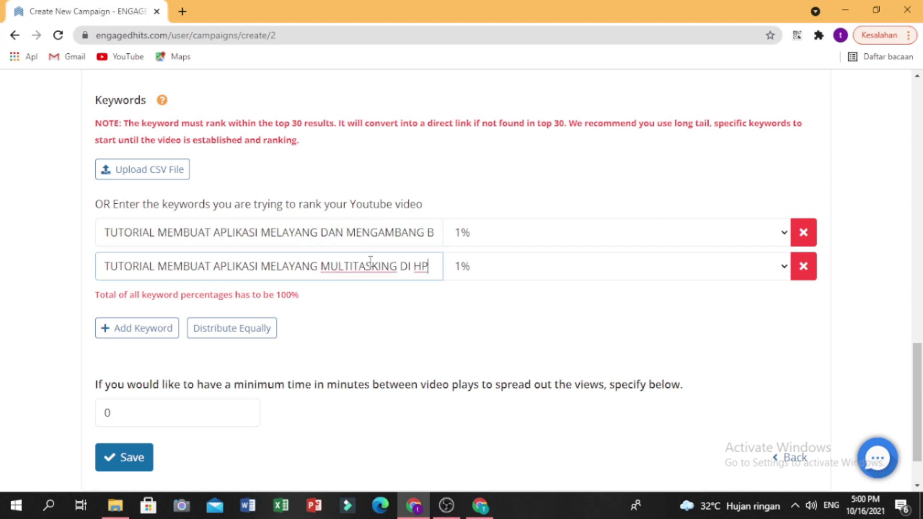
Add a third keyword, "APLIKASI MELAYANG DAN MENGAMBANG BISA MULTITASKING DI HP", copied from the first keyword
{"action": "left_click", "coordinate": [138, 334]}
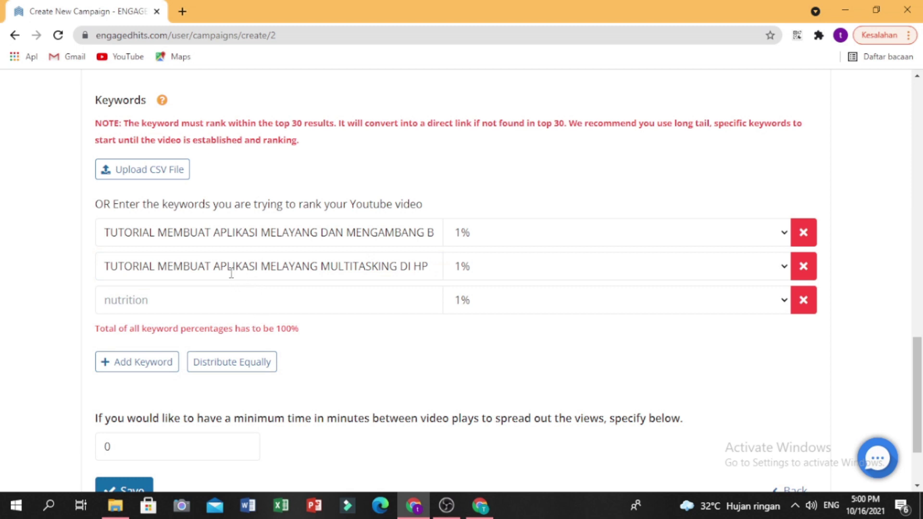
{"action": "left_click", "coordinate": [270, 266]}
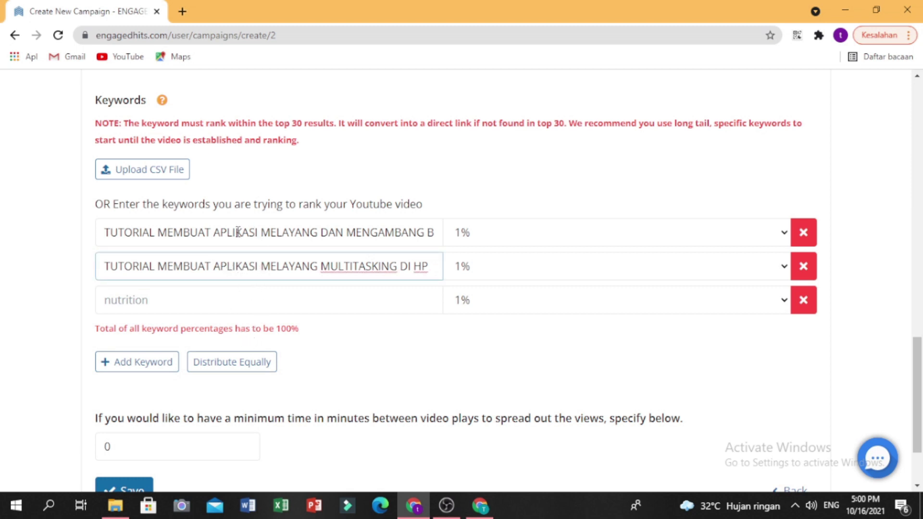
{"action": "left_click_drag", "start_coordinate": [216, 231], "coordinate": [455, 236]}
{"action": "key", "text": "ctrl+c"}
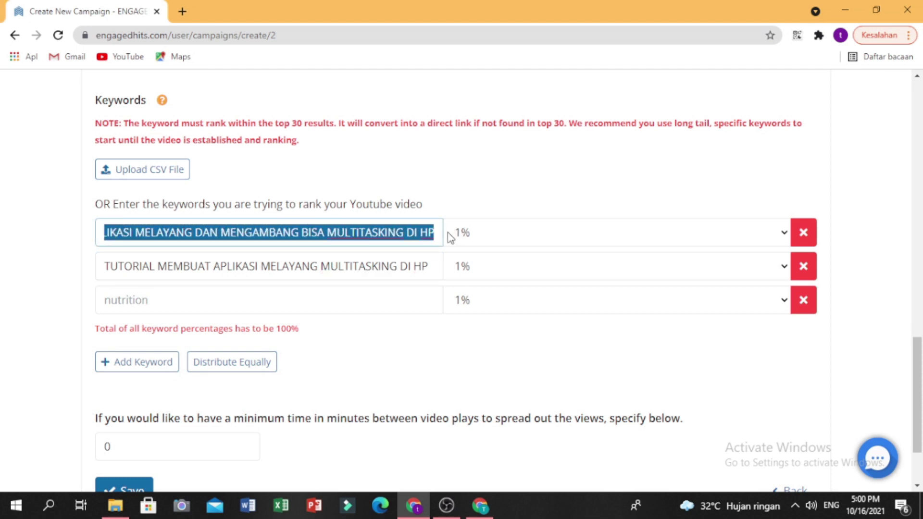
{"action": "left_click", "coordinate": [255, 291]}
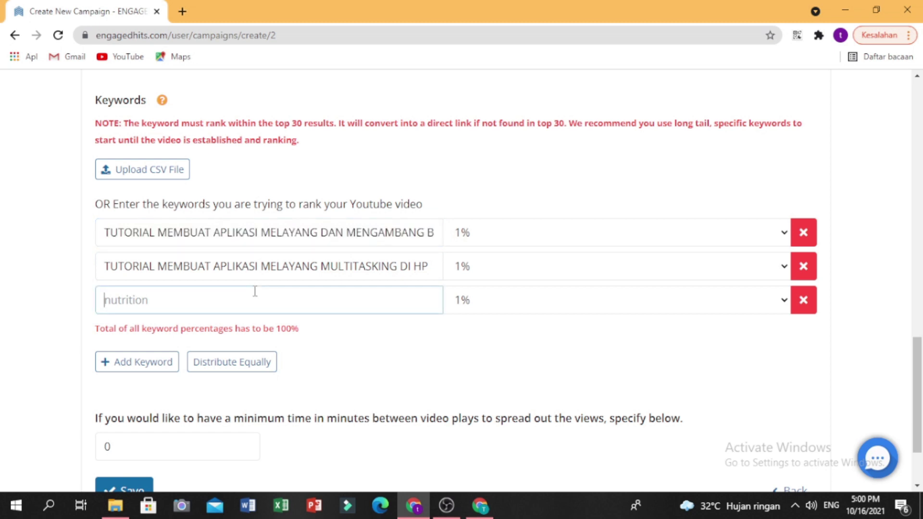
{"action": "key", "text": "ctrl+v"}
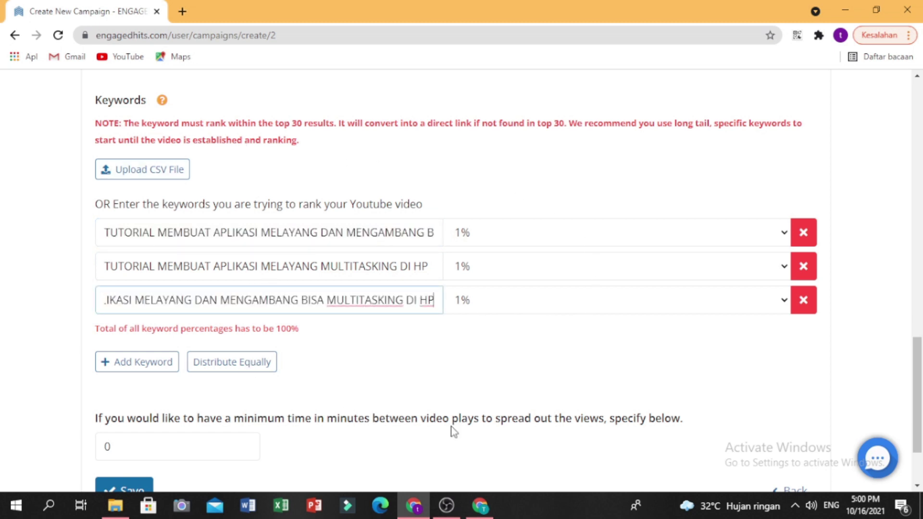
Set the first keyword's percentage to 50%
{"action": "left_click", "coordinate": [611, 238]}
{"action": "left_click", "coordinate": [595, 197]}
{"action": "scroll", "coordinate": [596, 204], "scroll_direction": "down", "scroll_amount": 1}
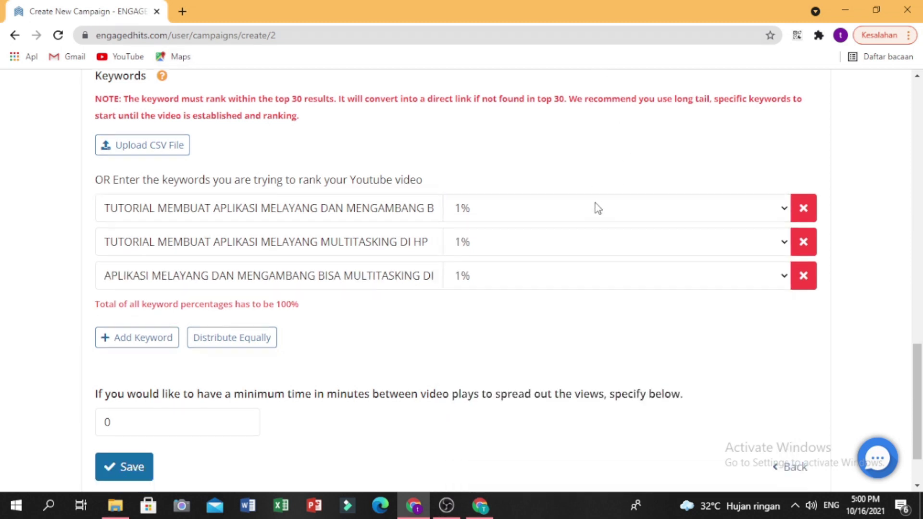
{"action": "left_click", "coordinate": [593, 168]}
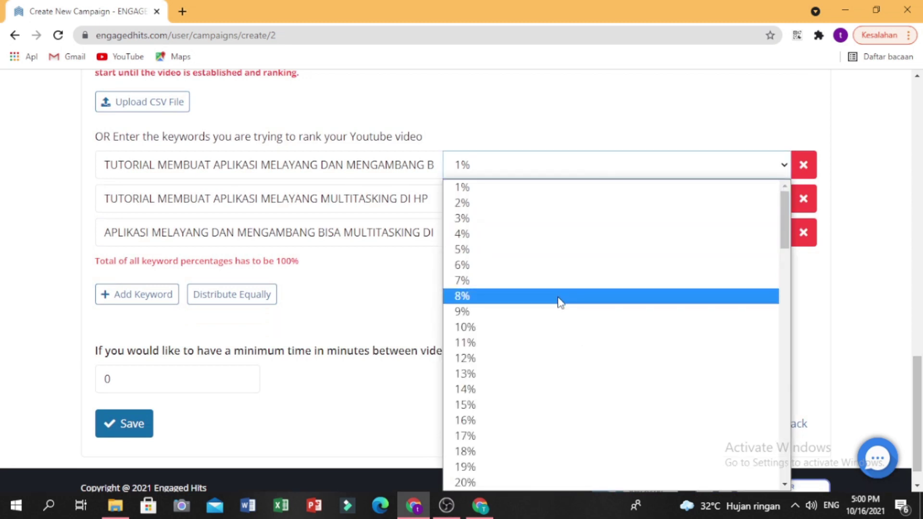
{"action": "scroll", "coordinate": [557, 361], "scroll_direction": "down", "scroll_amount": 5}
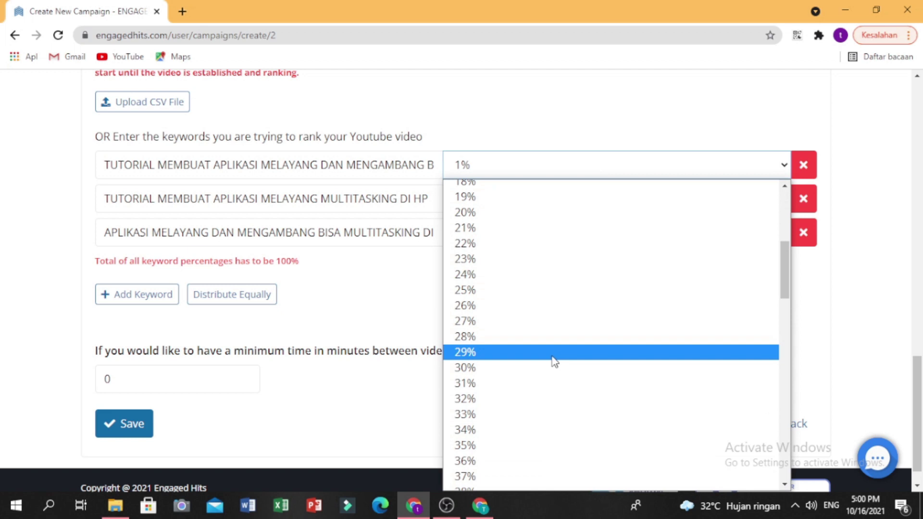
{"action": "scroll", "coordinate": [553, 361], "scroll_direction": "down", "scroll_amount": 8}
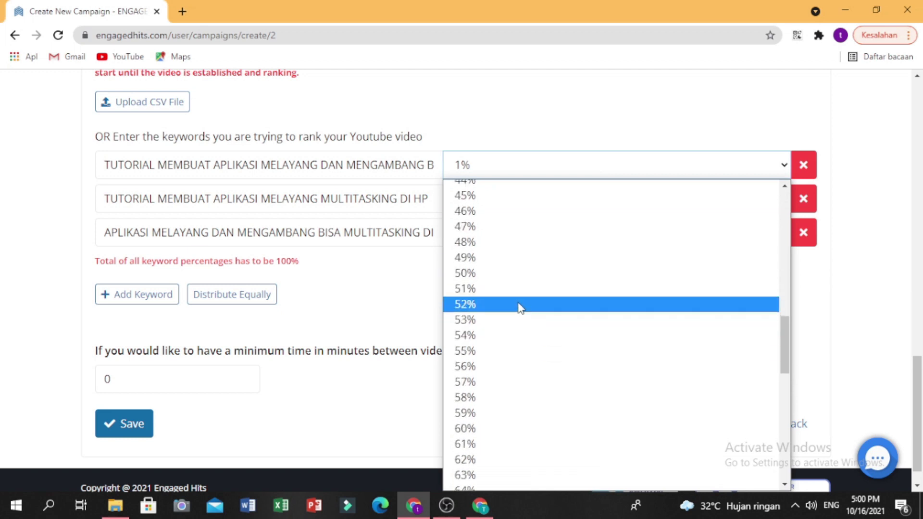
{"action": "left_click", "coordinate": [515, 274]}
Set the second keyword's percentage to 30% and the third keyword's to 20%
{"action": "left_click", "coordinate": [560, 202]}
{"action": "scroll", "coordinate": [522, 294], "scroll_direction": "down", "scroll_amount": 8}
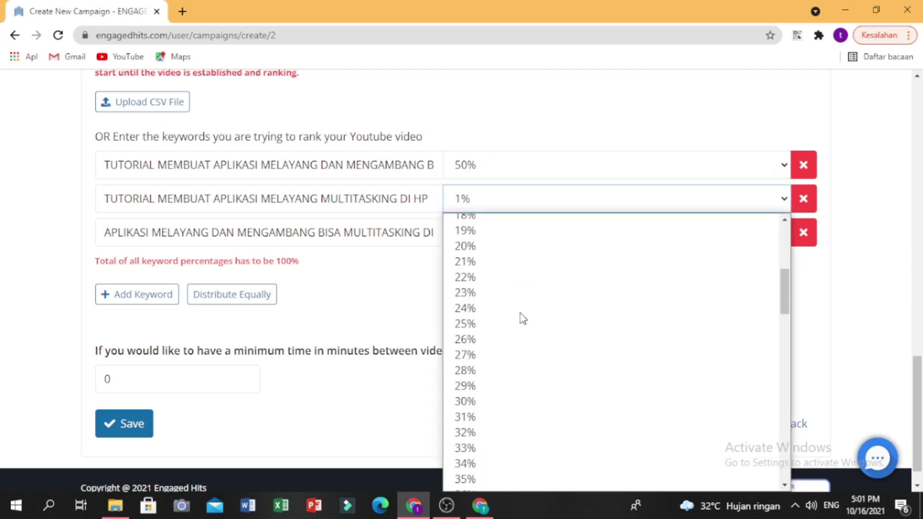
{"action": "left_click", "coordinate": [501, 274]}
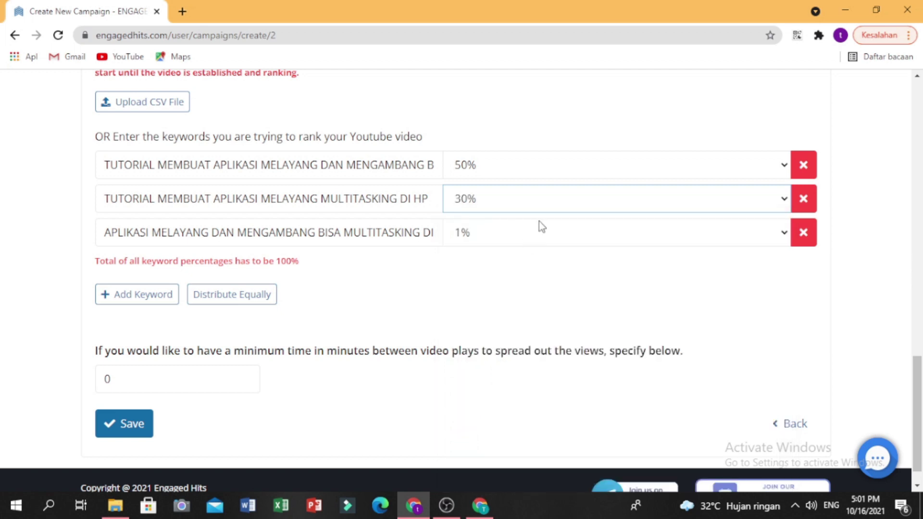
{"action": "left_click", "coordinate": [544, 234]}
{"action": "scroll", "coordinate": [533, 300], "scroll_direction": "down", "scroll_amount": 5}
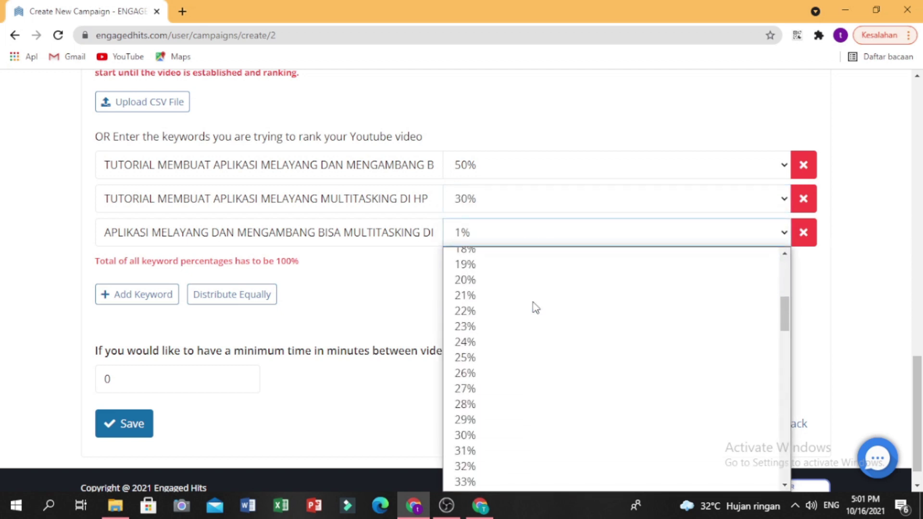
{"action": "left_click", "coordinate": [525, 284]}
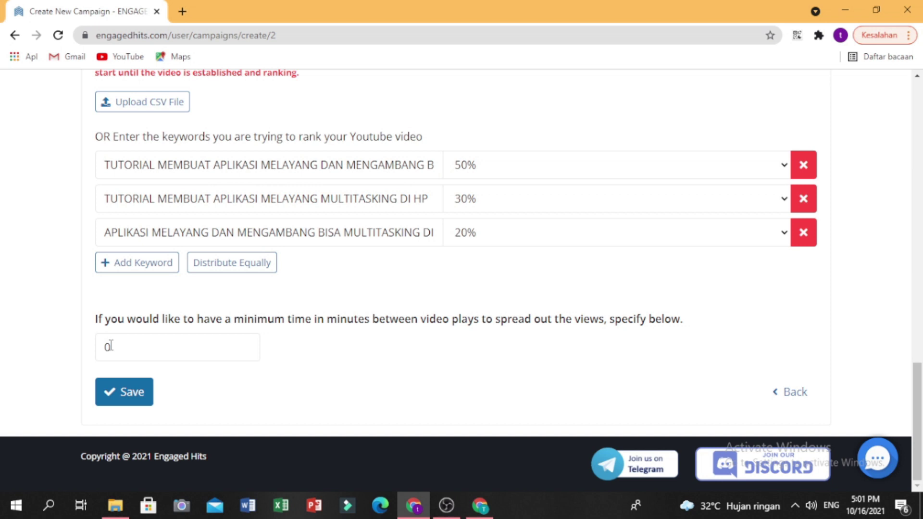
Look over the campaign form, then switch to YouTube and examine the channel's video list
{"action": "scroll", "coordinate": [244, 323], "scroll_direction": "up", "scroll_amount": 4}
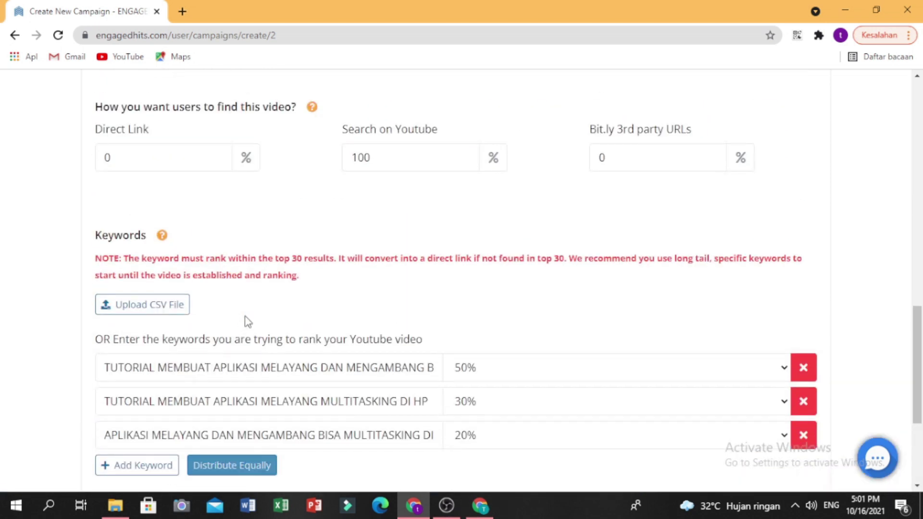
{"action": "scroll", "coordinate": [245, 317], "scroll_direction": "up", "scroll_amount": 14}
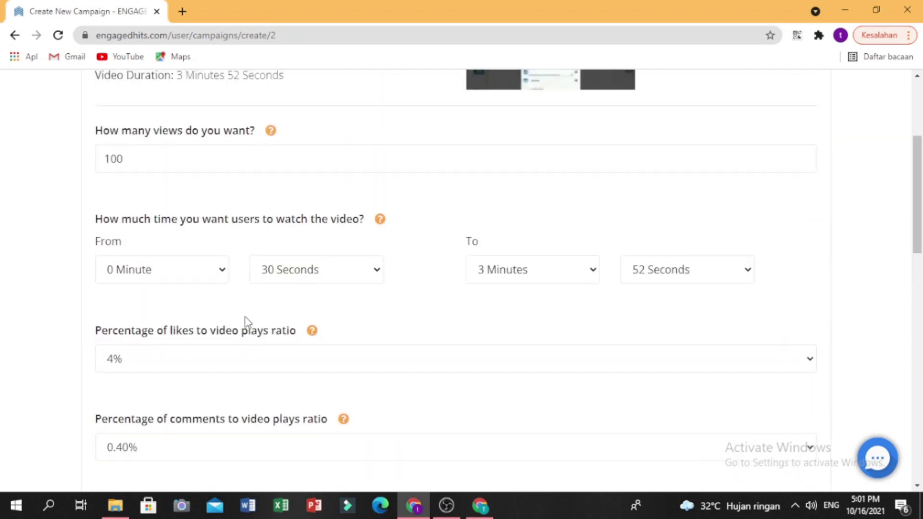
{"action": "scroll", "coordinate": [244, 319], "scroll_direction": "up", "scroll_amount": 4}
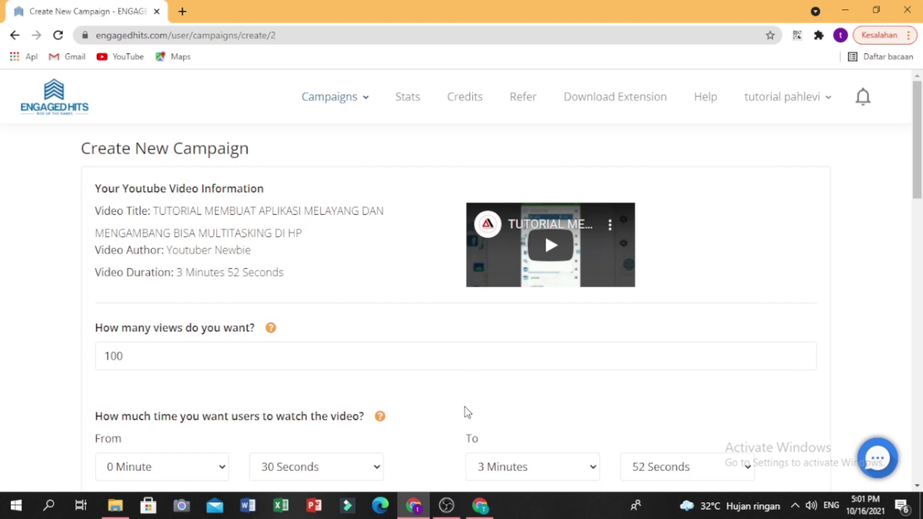
{"action": "left_click", "coordinate": [480, 505]}
{"action": "scroll", "coordinate": [758, 352], "scroll_direction": "up", "scroll_amount": 5}
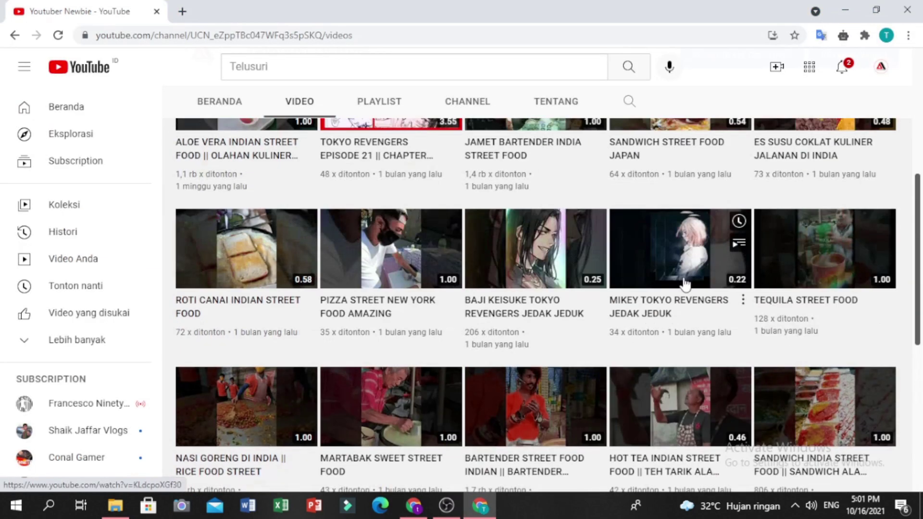
{"action": "scroll", "coordinate": [598, 358], "scroll_direction": "down", "scroll_amount": 4}
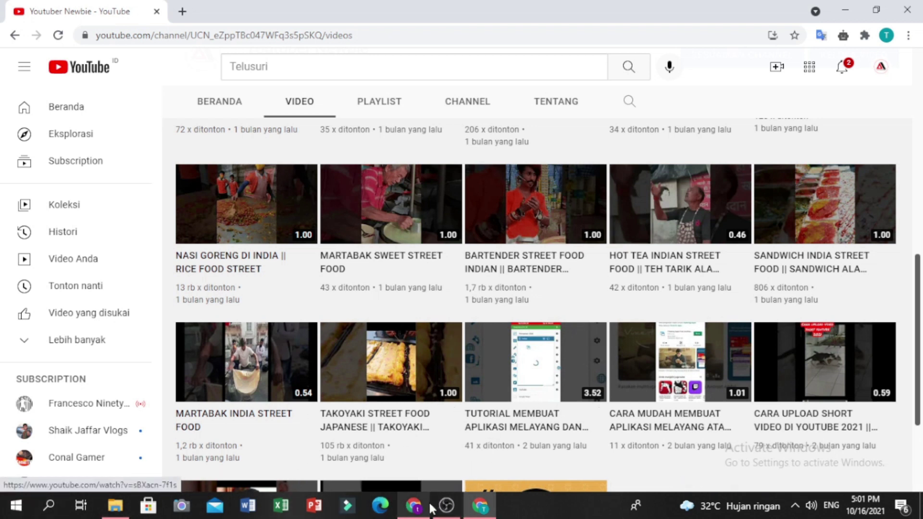
{"action": "mouse_move", "coordinate": [480, 505]}
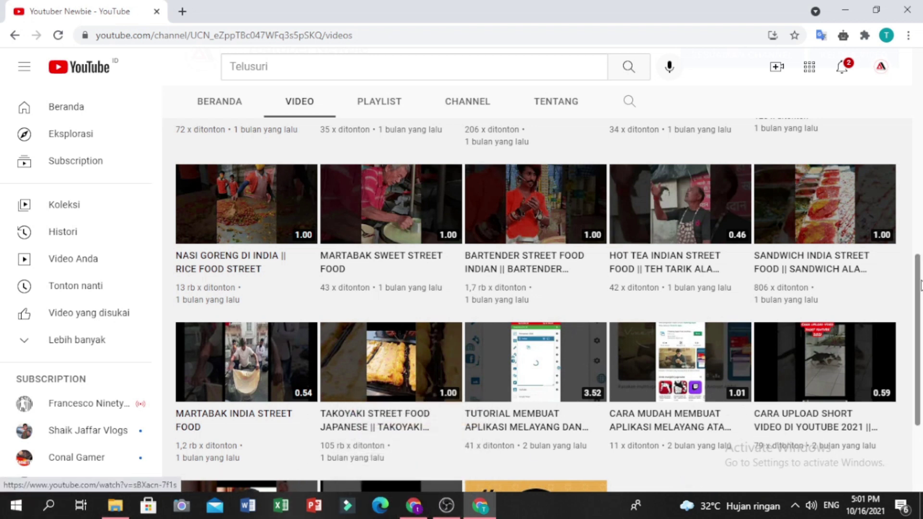
{"action": "left_click_drag", "start_coordinate": [920, 276], "coordinate": [920, 304]}
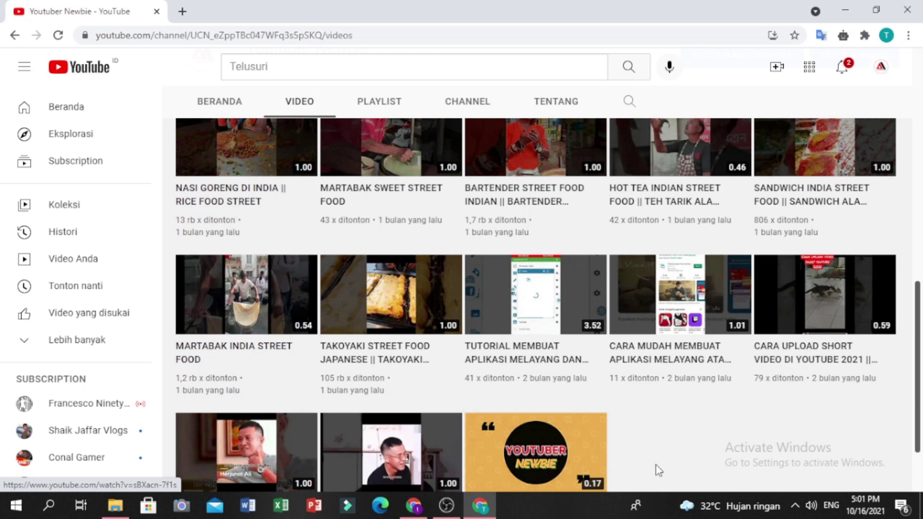
{"action": "mouse_move", "coordinate": [444, 514]}
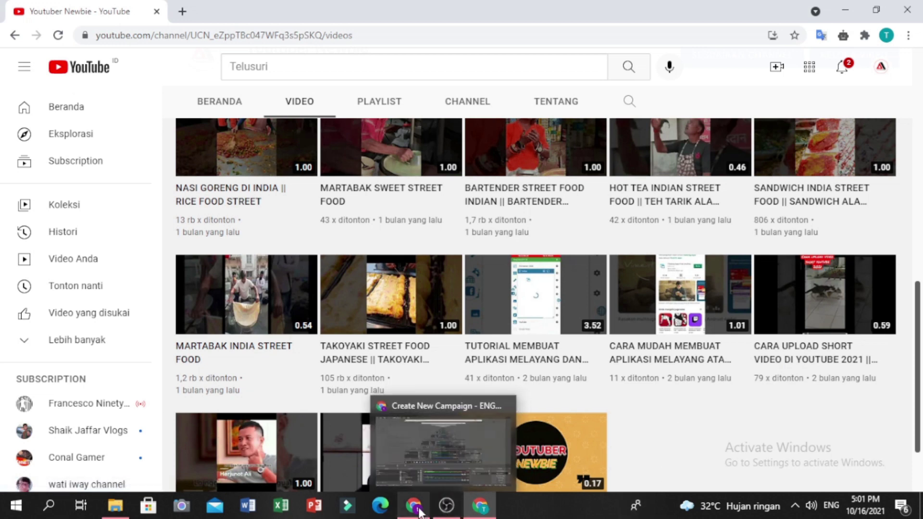
Return to the Engaged Hits campaign form, review its settings and open the Stats page
{"action": "left_click", "coordinate": [459, 430]}
{"action": "scroll", "coordinate": [484, 393], "scroll_direction": "down", "scroll_amount": 3}
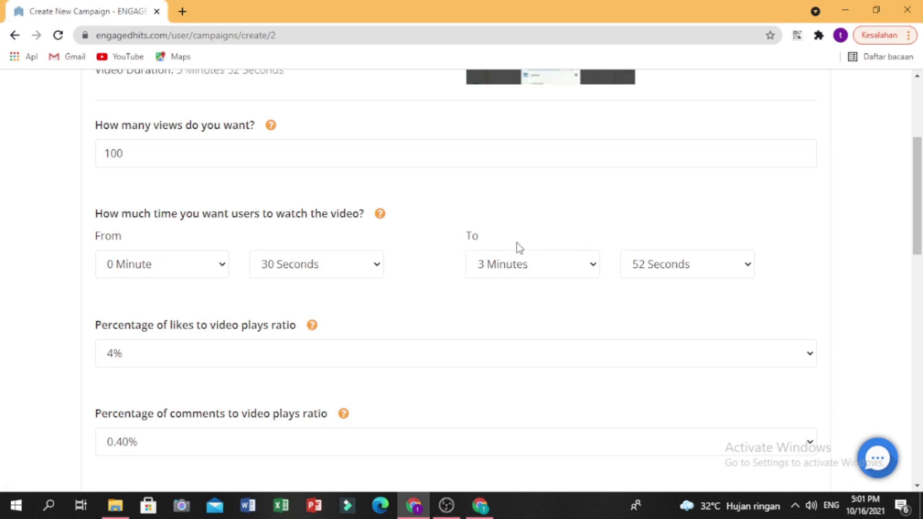
{"action": "scroll", "coordinate": [575, 183], "scroll_direction": "up", "scroll_amount": 1}
{"action": "scroll", "coordinate": [620, 164], "scroll_direction": "up", "scroll_amount": 2}
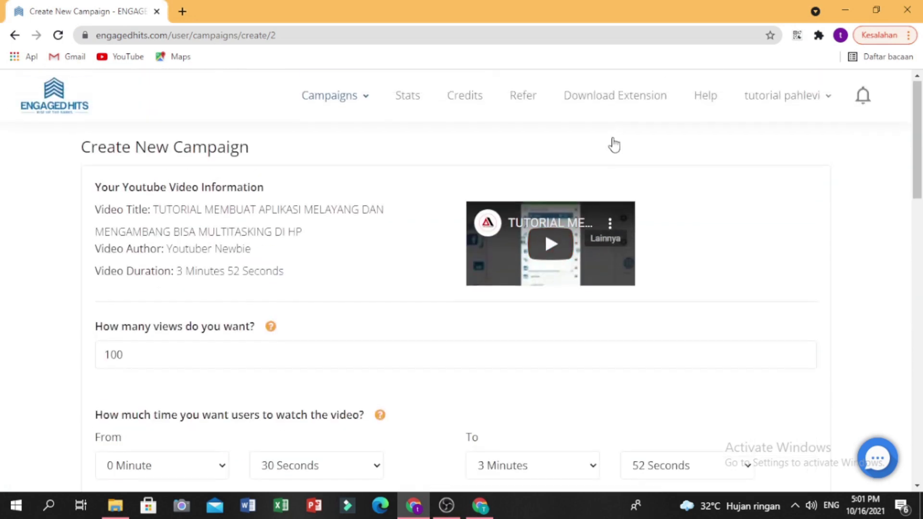
{"action": "scroll", "coordinate": [625, 193], "scroll_direction": "down", "scroll_amount": 15}
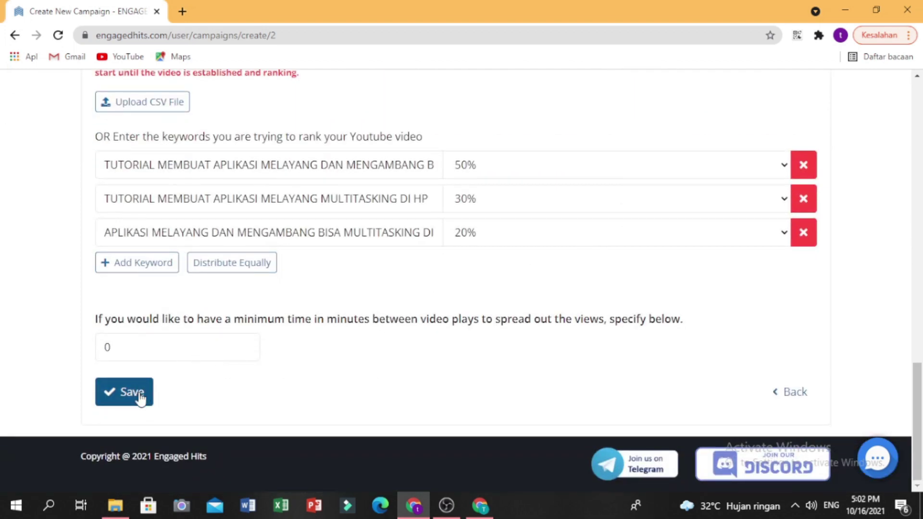
{"action": "scroll", "coordinate": [521, 233], "scroll_direction": "up", "scroll_amount": 12}
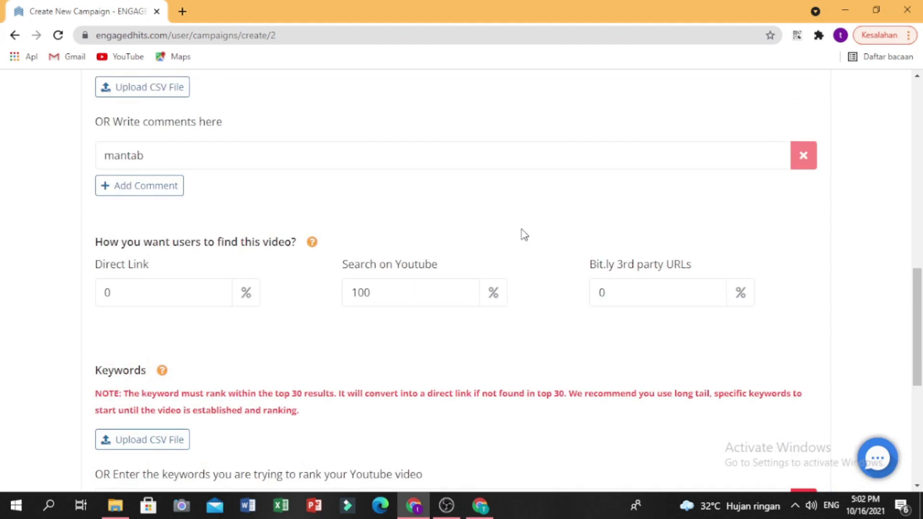
{"action": "scroll", "coordinate": [529, 235], "scroll_direction": "up", "scroll_amount": 3}
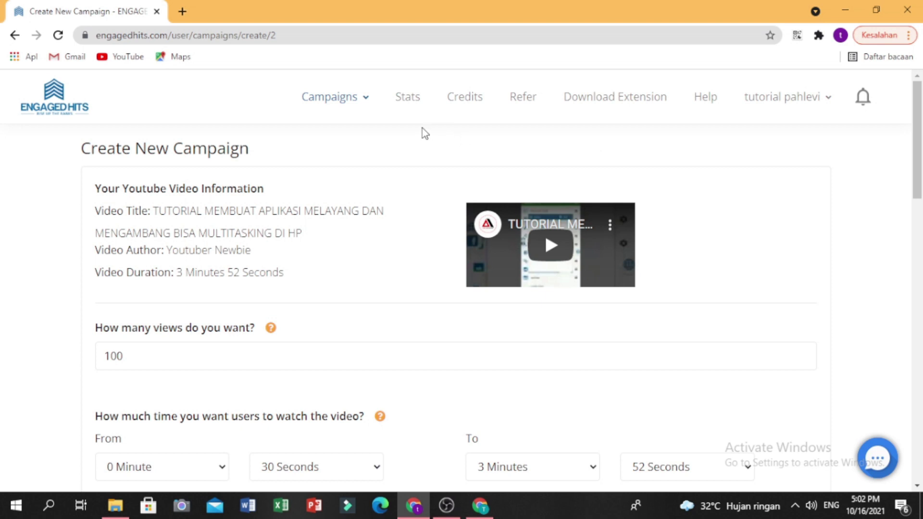
{"action": "left_click", "coordinate": [409, 101]}
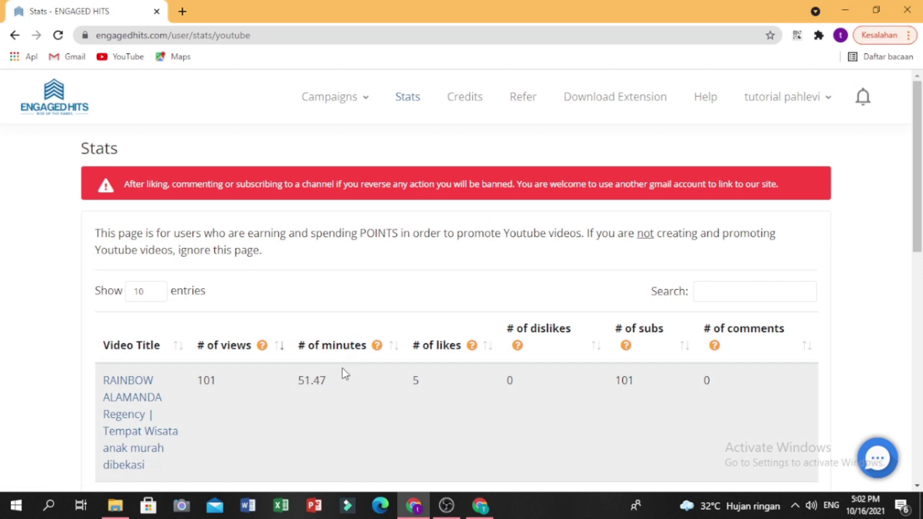
Examine the Stats table's views, minutes, likes, dislikes, subs and comments for each promoted video
{"action": "scroll", "coordinate": [342, 371], "scroll_direction": "down", "scroll_amount": 1}
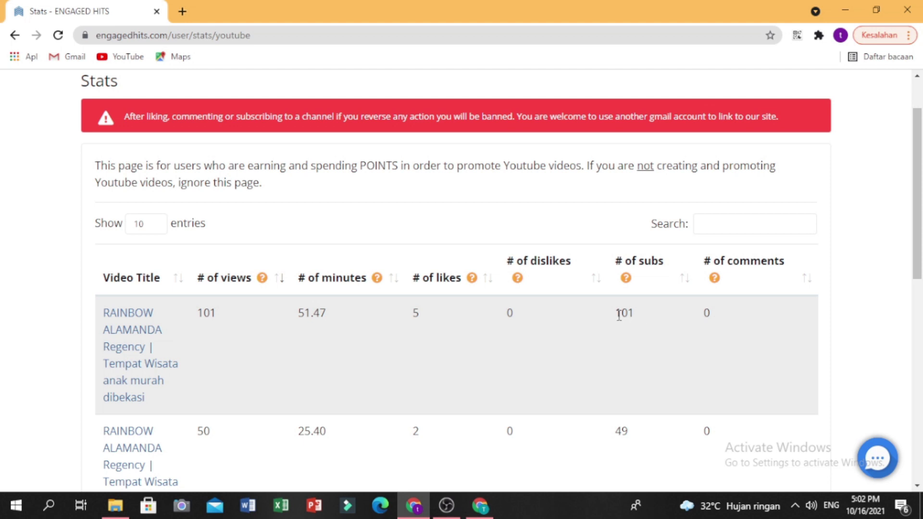
{"action": "scroll", "coordinate": [624, 313], "scroll_direction": "down", "scroll_amount": 2}
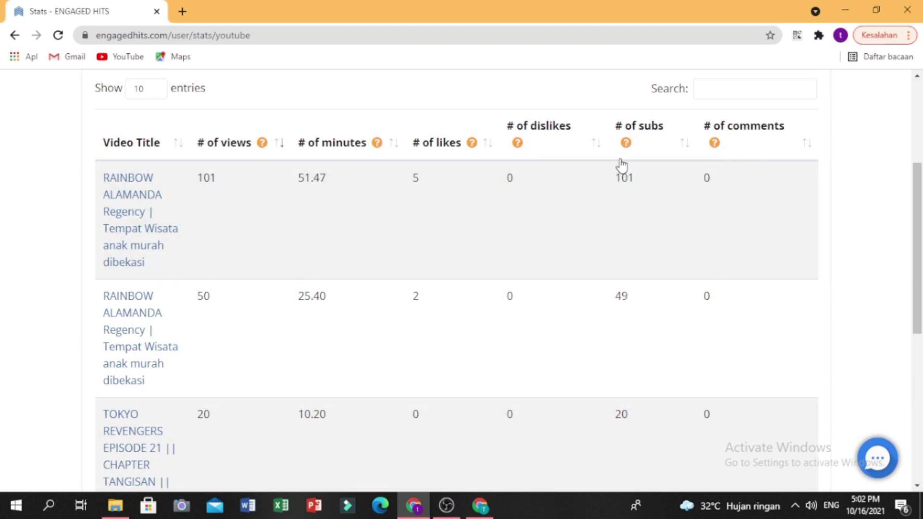
{"action": "scroll", "coordinate": [633, 277], "scroll_direction": "down", "scroll_amount": 2}
{"action": "scroll", "coordinate": [628, 203], "scroll_direction": "up", "scroll_amount": 6}
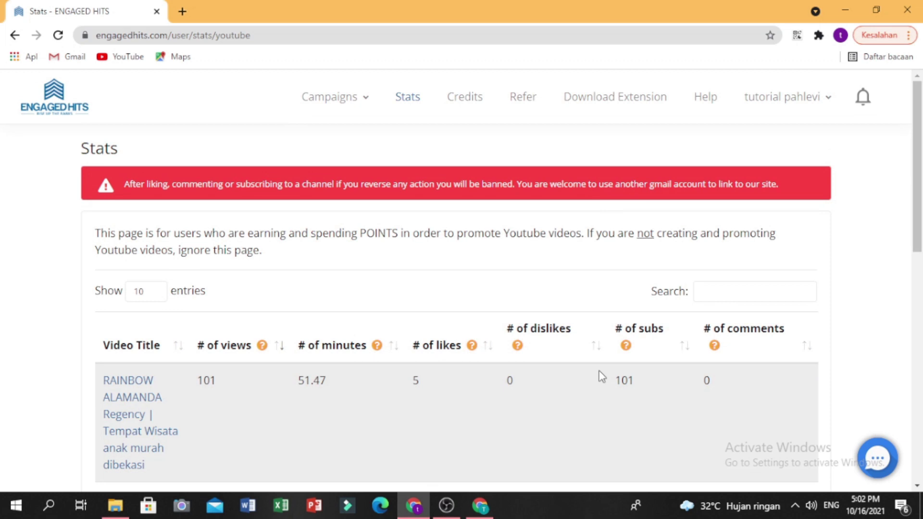
{"action": "scroll", "coordinate": [359, 339], "scroll_direction": "down", "scroll_amount": 3}
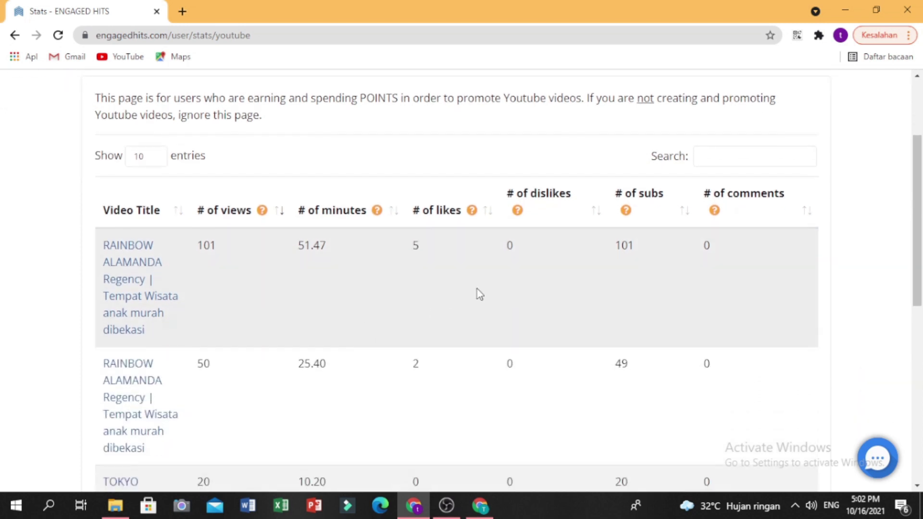
{"action": "scroll", "coordinate": [628, 281], "scroll_direction": "up", "scroll_amount": 3}
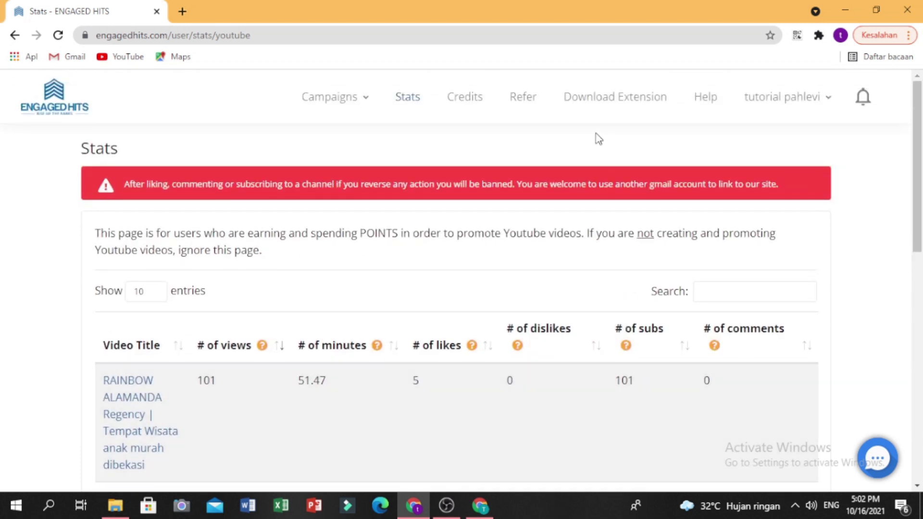
Open the My Youtube Channels page and look over the linked channel's entry
{"action": "left_click", "coordinate": [342, 102]}
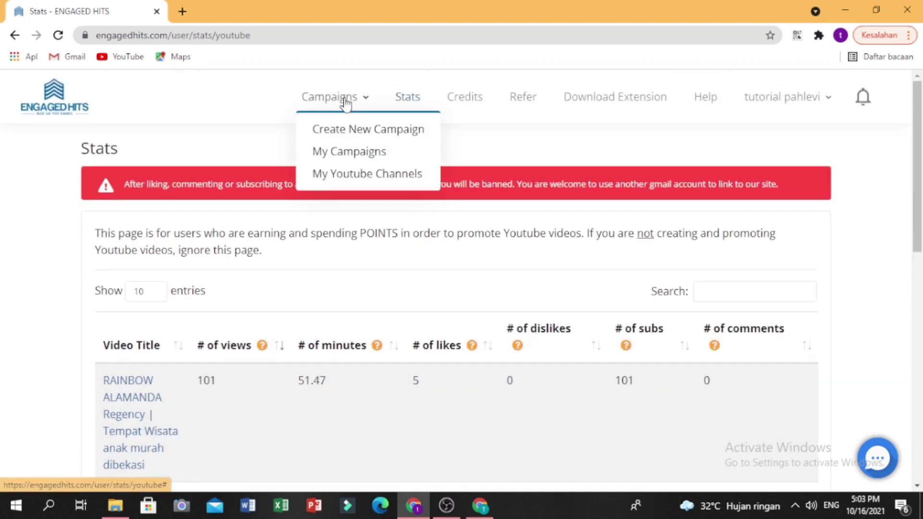
{"action": "left_click", "coordinate": [376, 178]}
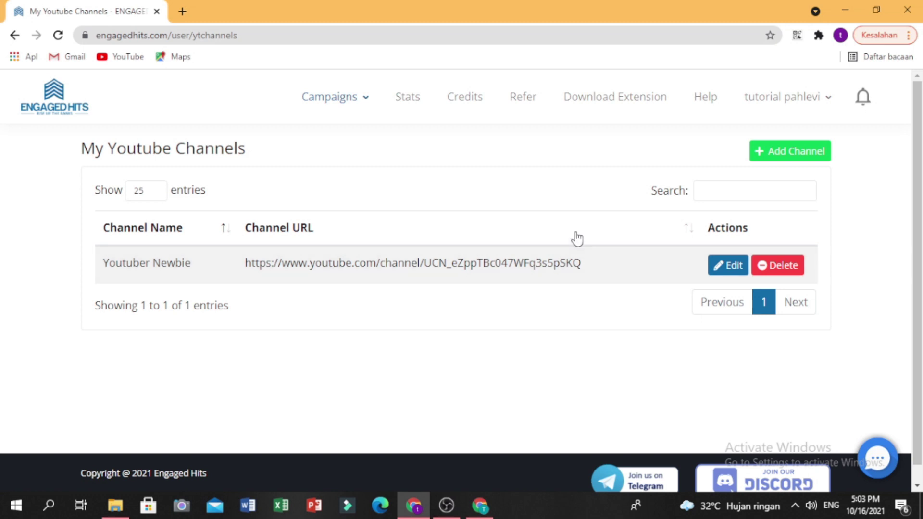
{"action": "left_click", "coordinate": [343, 98]}
{"action": "scroll", "coordinate": [448, 148], "scroll_direction": "down", "scroll_amount": 1}
{"action": "scroll", "coordinate": [448, 148], "scroll_direction": "up", "scroll_amount": 1}
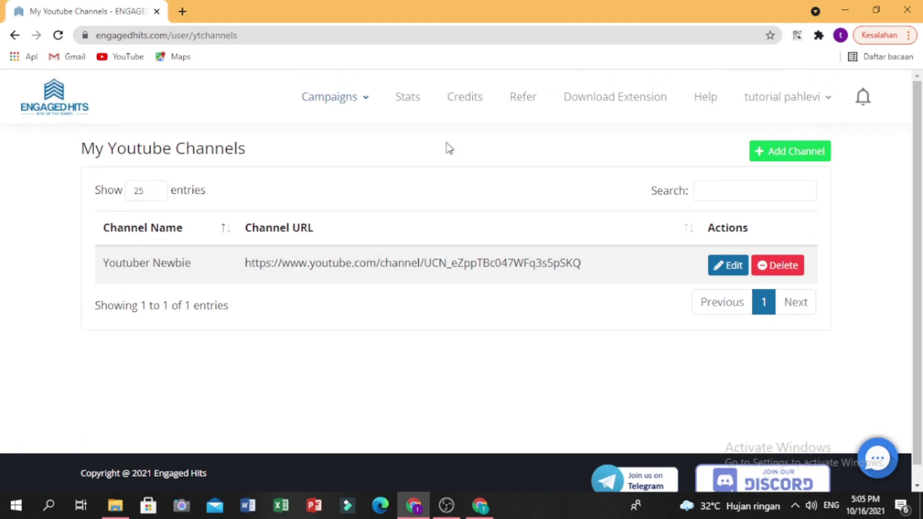